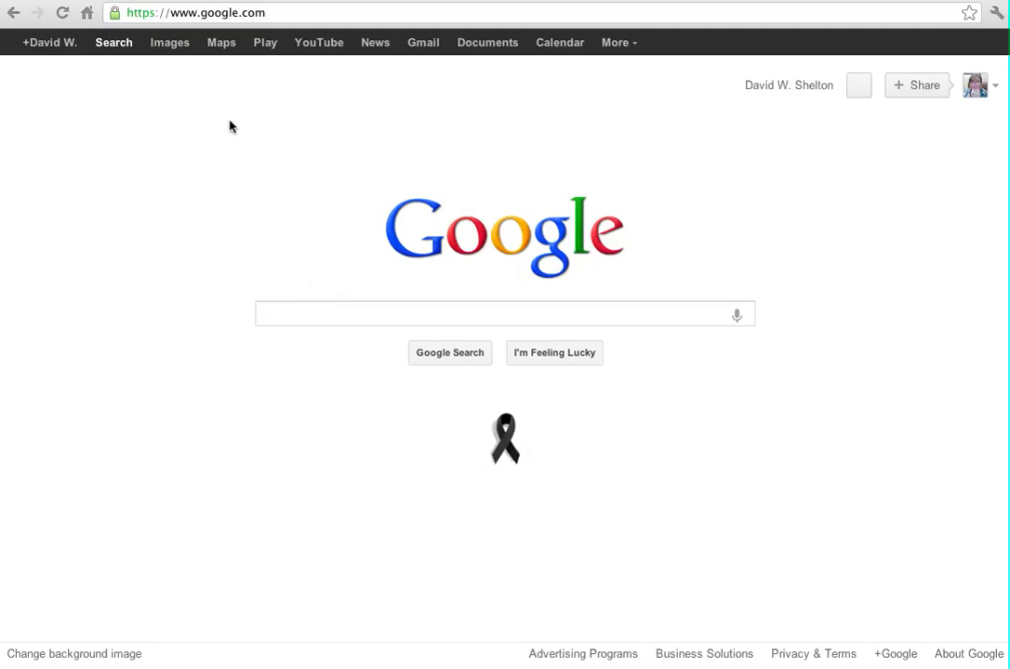
Go to madeintheshadeblinds.com/webmail in Chrome's address bar
left_click(222, 11)
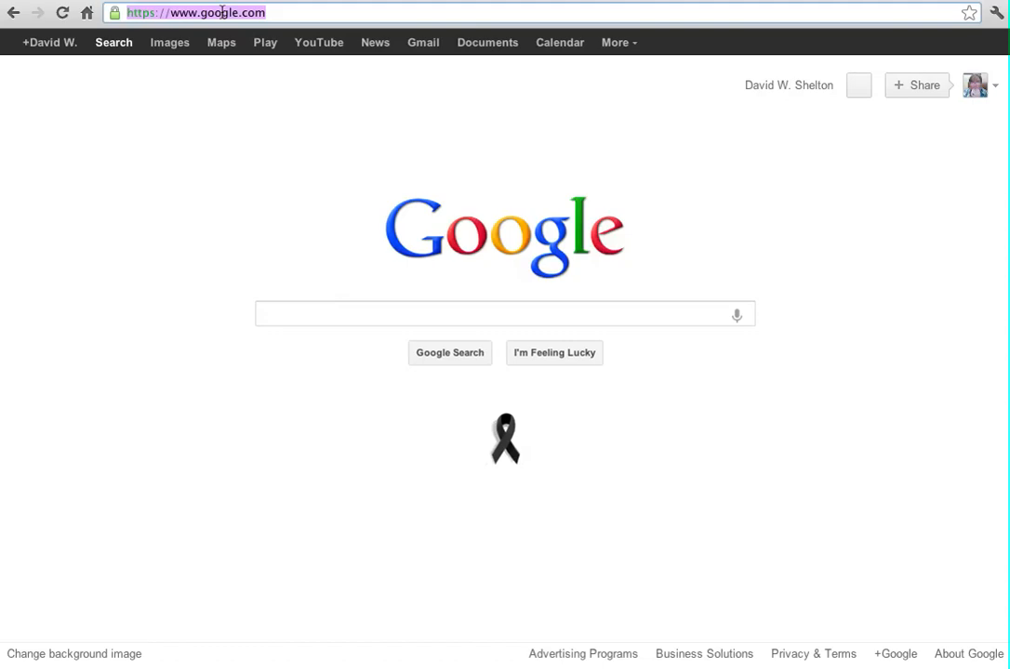
type("made")
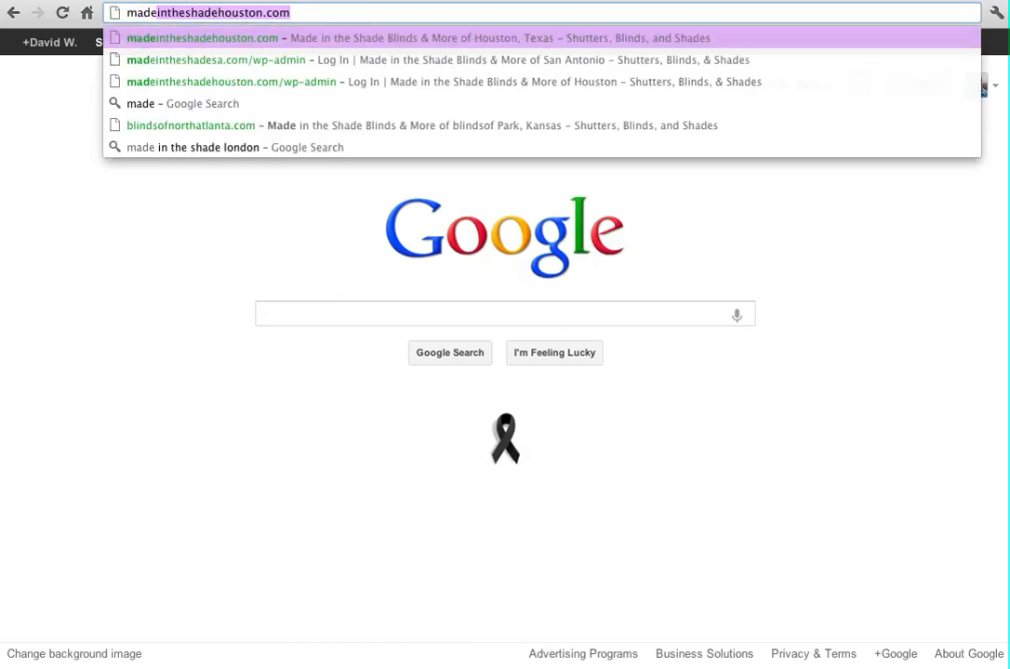
type("intheshadeblinds.")
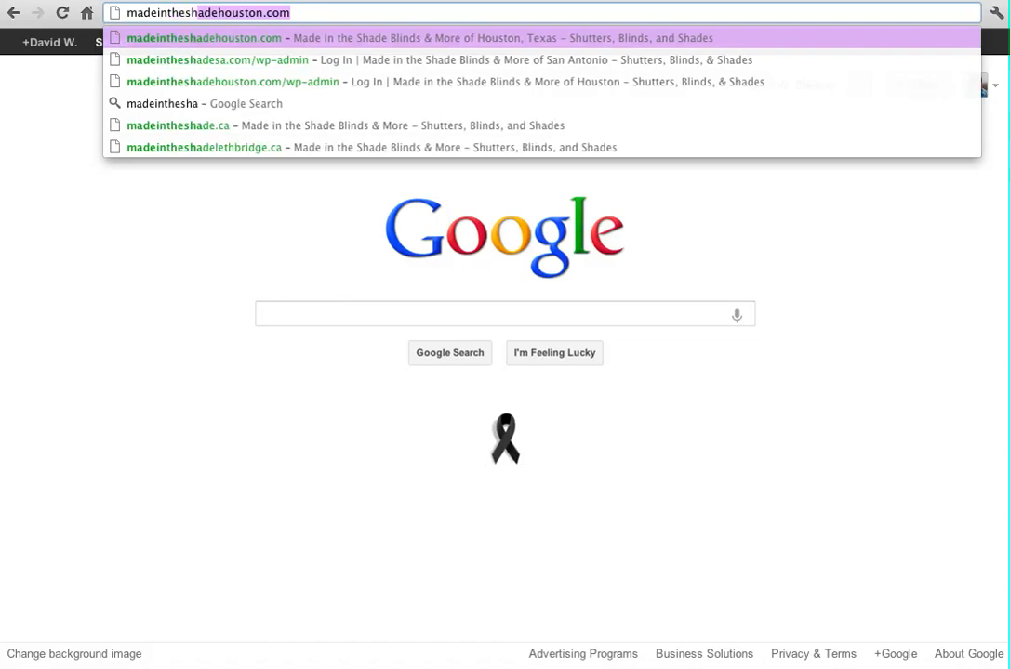
type("com/")
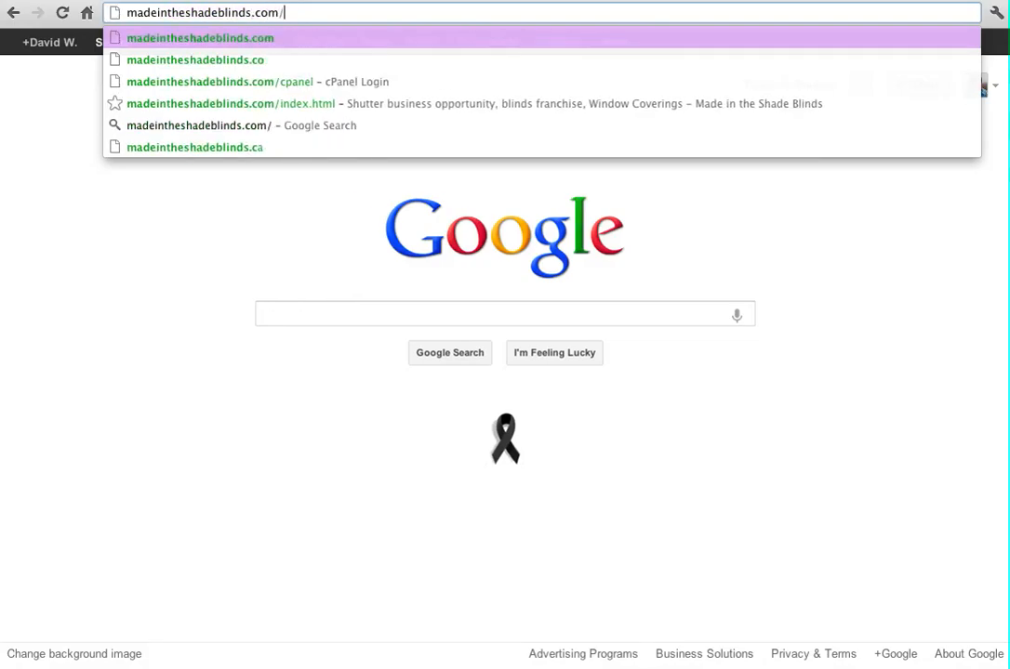
type("webmail")
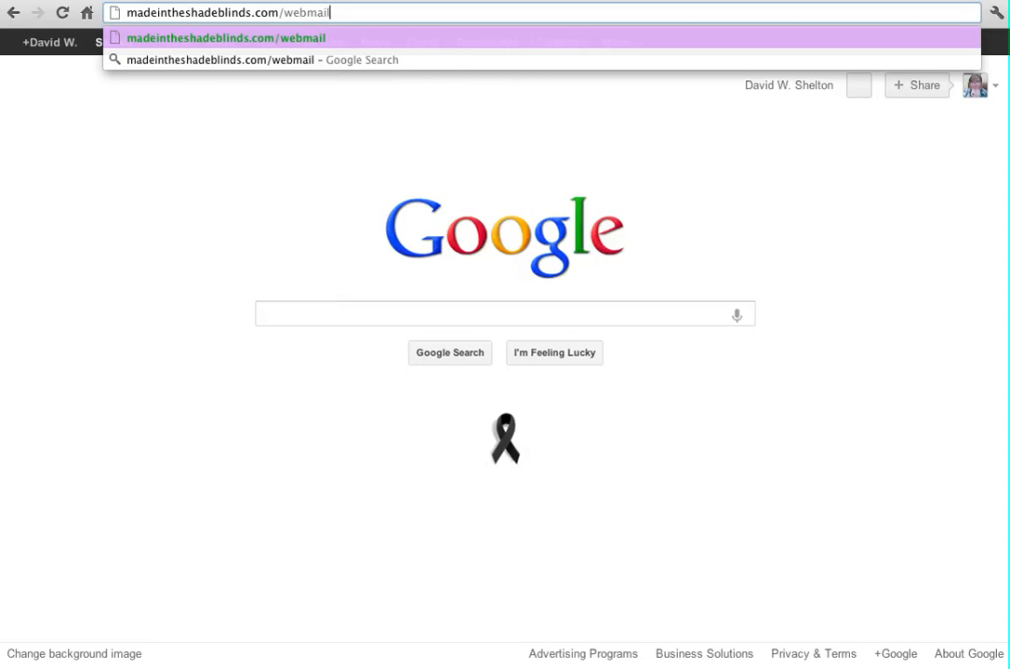
key("Return")
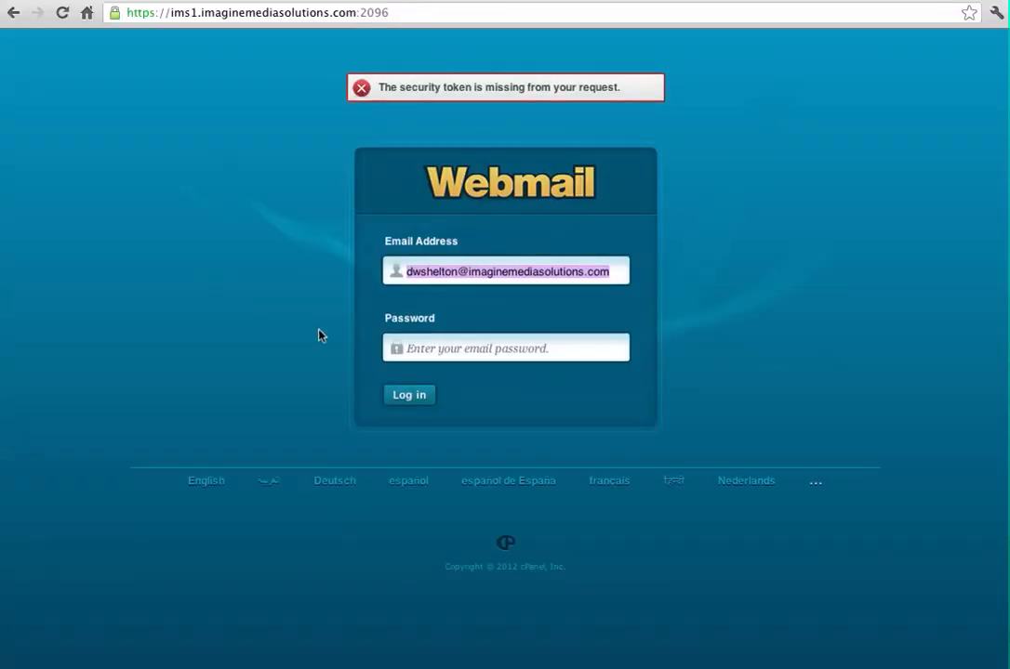
Log in to cPanel Webmail with the account's e-mail address and password
left_click(492, 271)
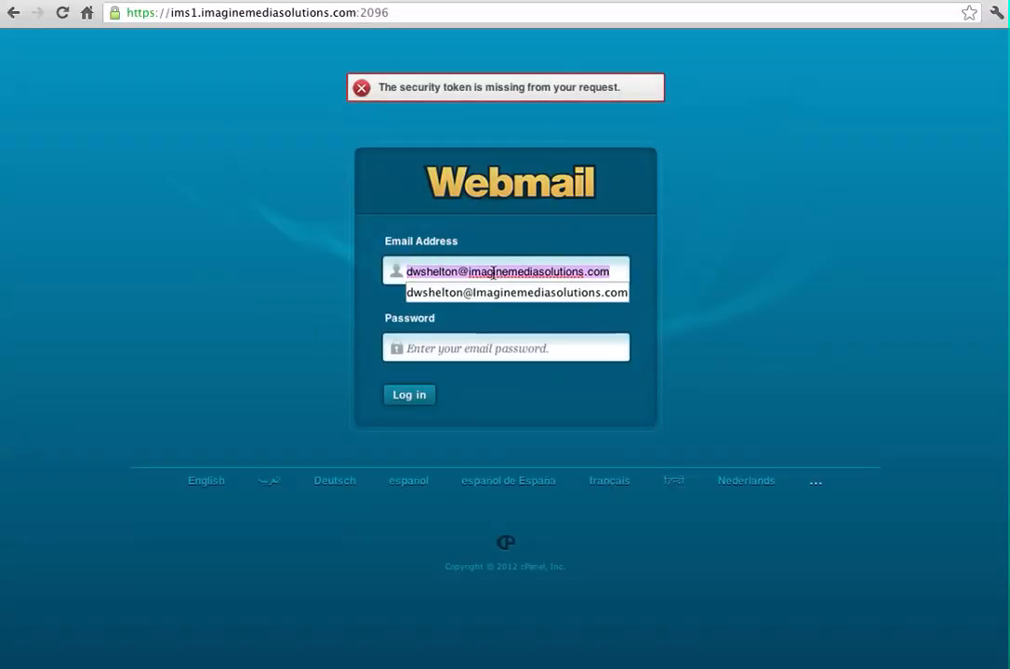
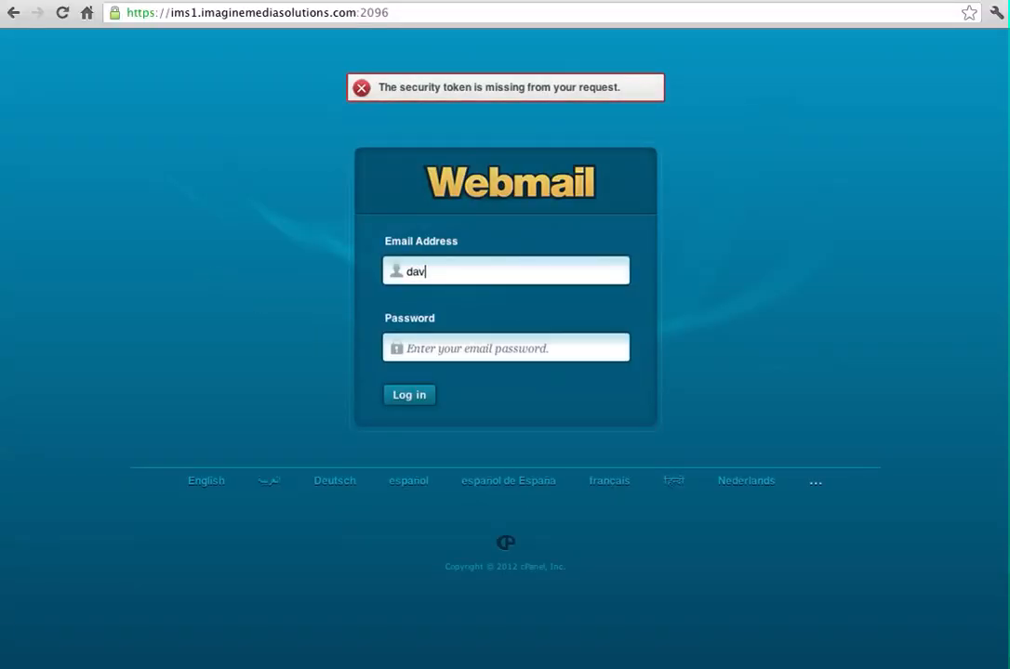
key("Tab")
type("•••••••••")
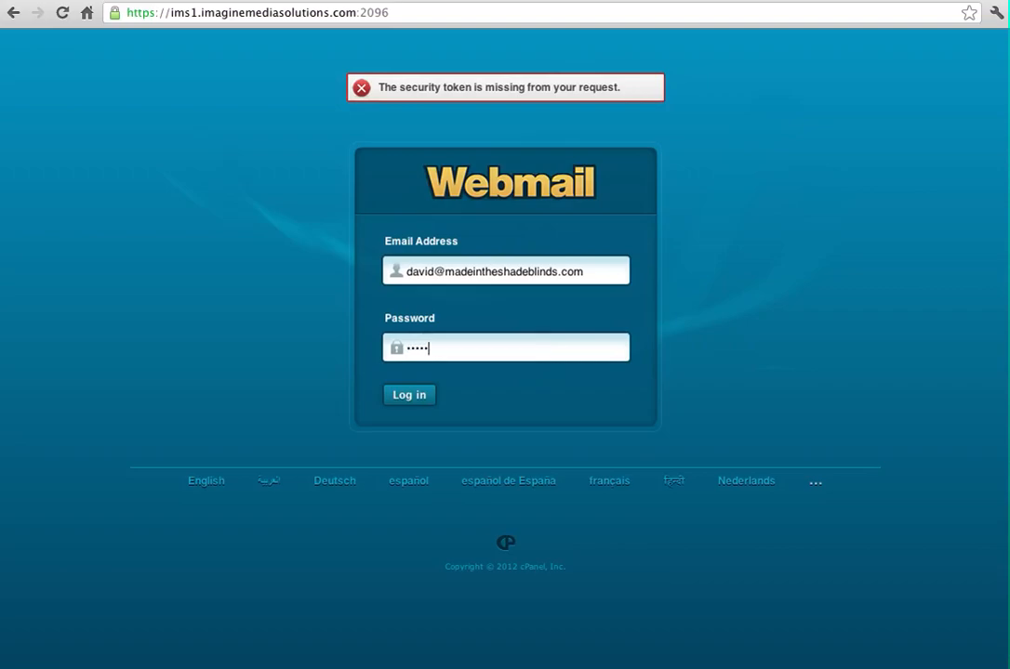
type("•")
left_click(397, 402)
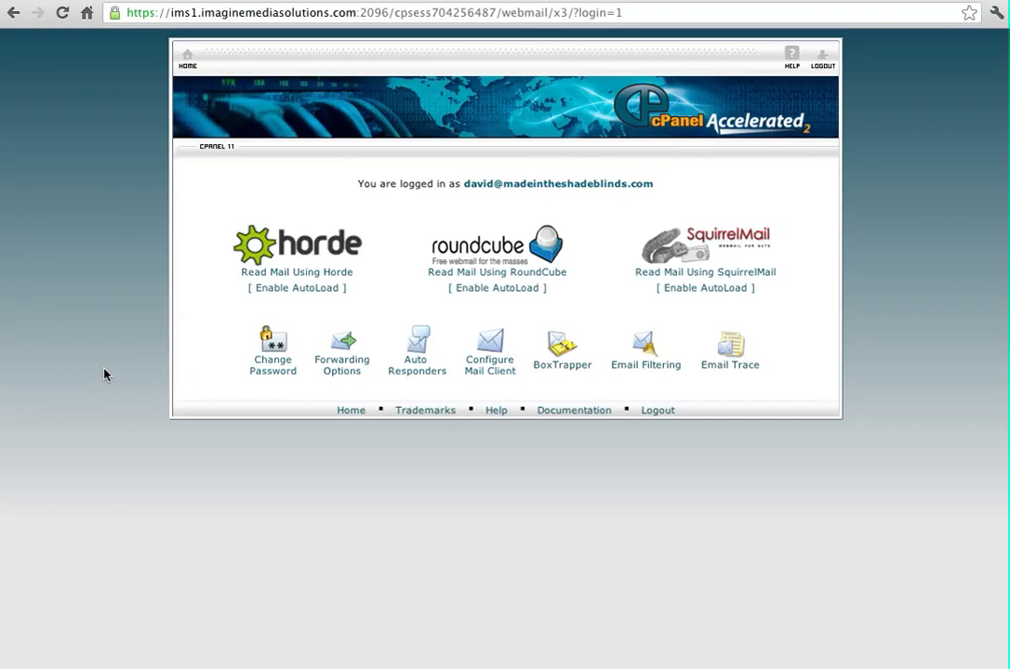
Change the mail account's password, skipping the generator and entering it manually, and save it
left_click(258, 377)
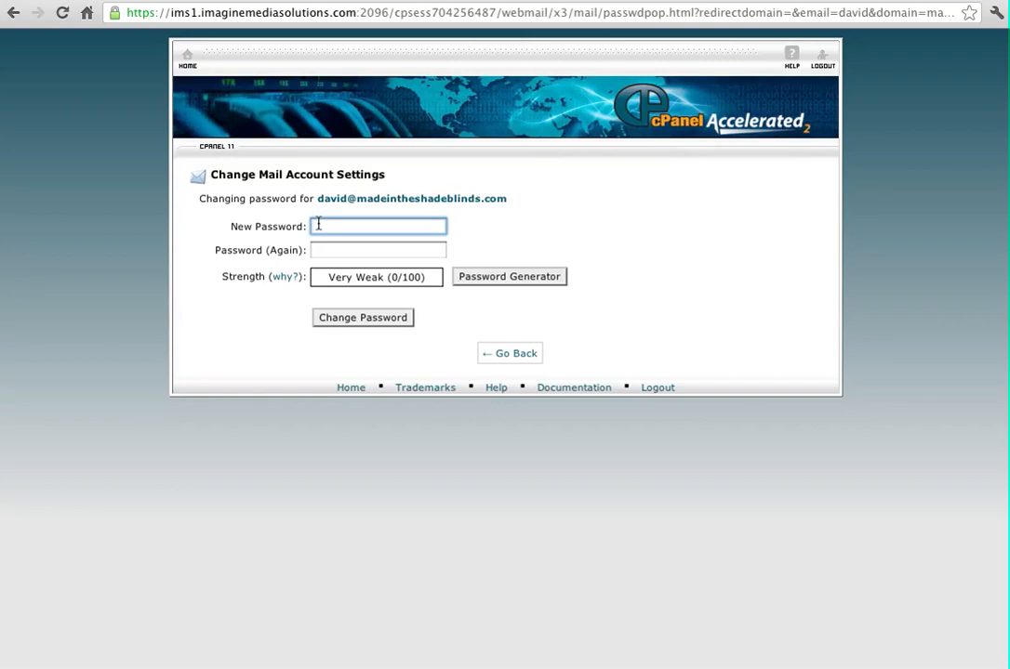
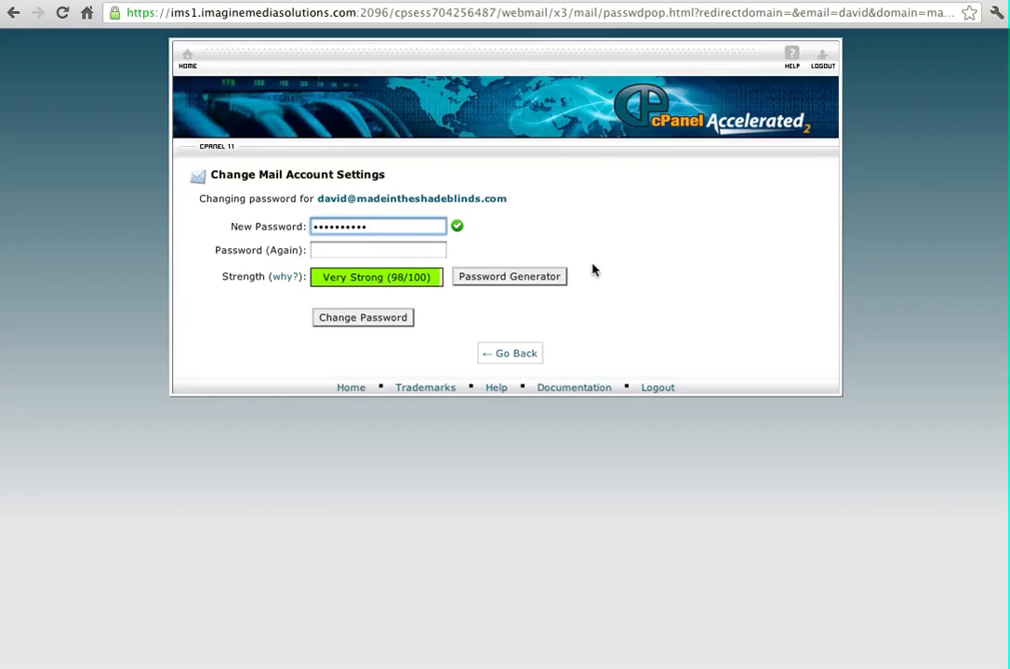
left_click(513, 277)
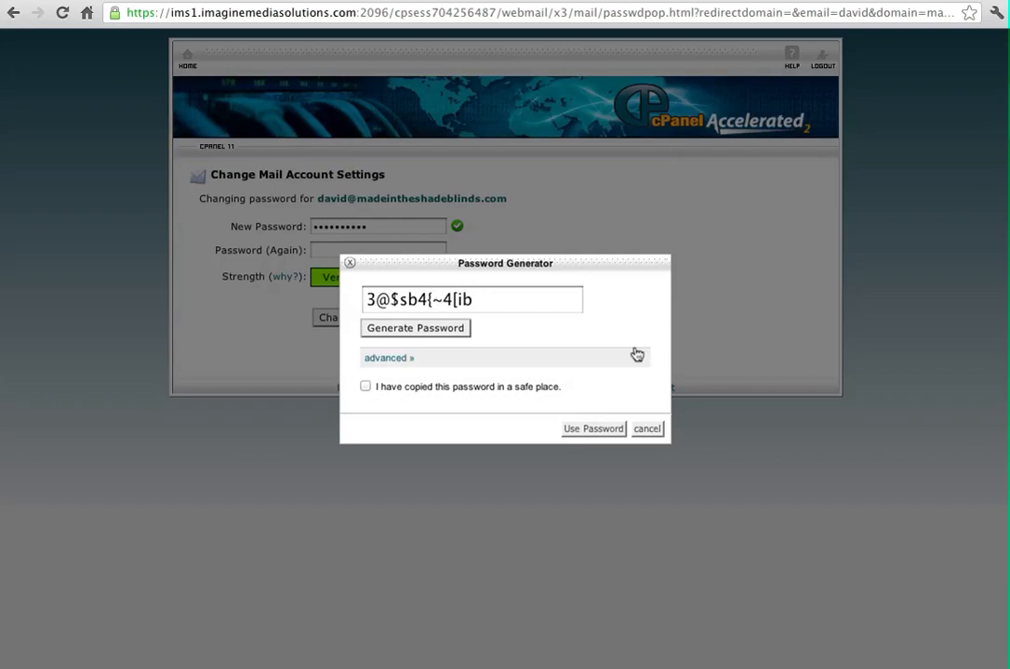
left_click(647, 429)
left_click(373, 249)
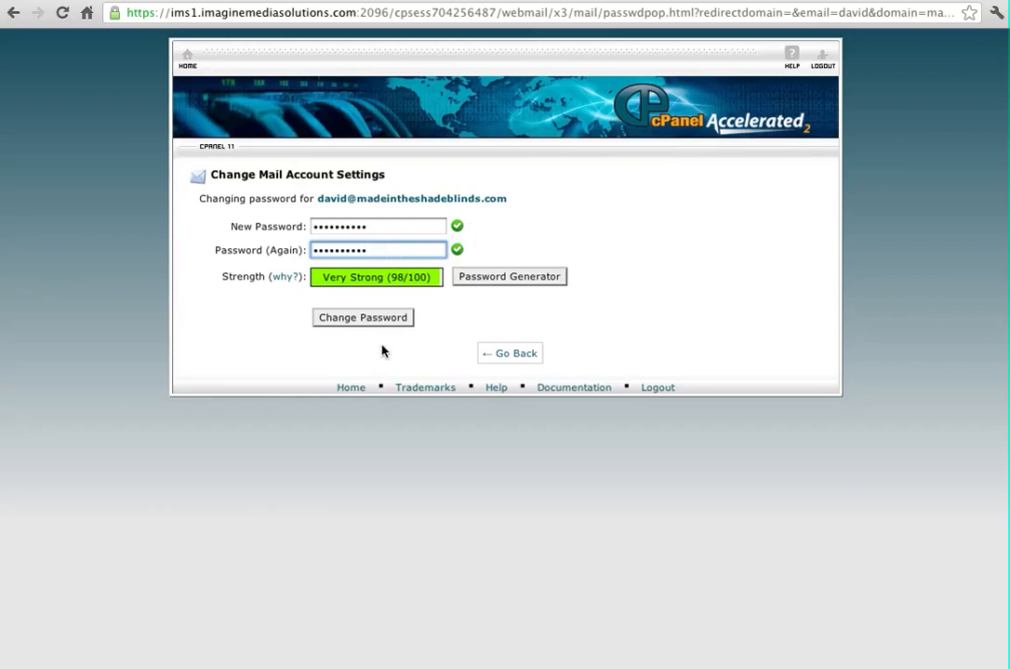
left_click(355, 321)
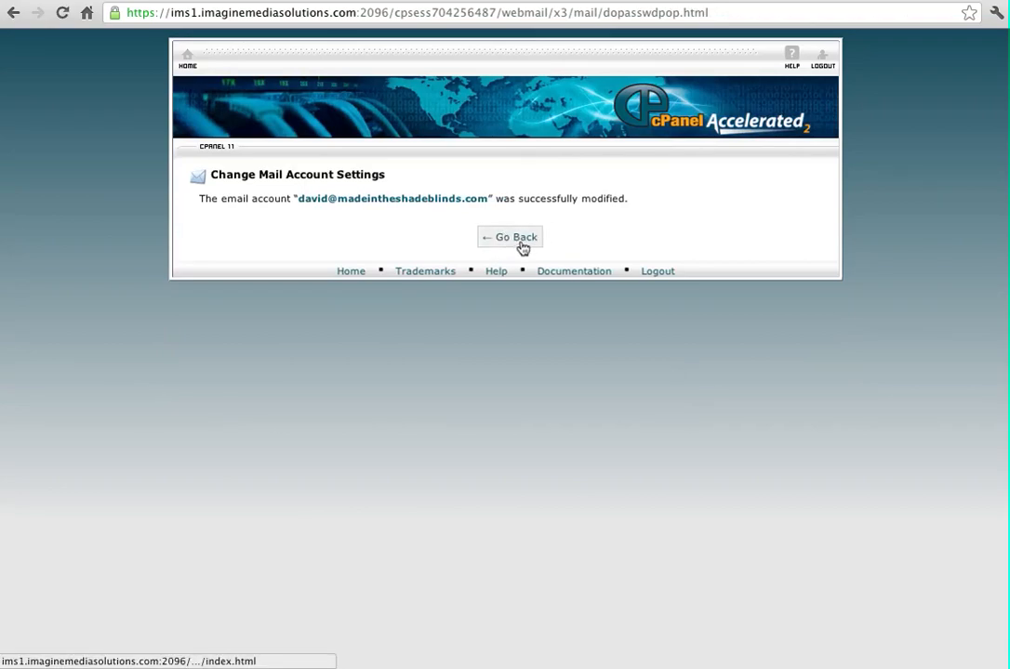
left_click(523, 243)
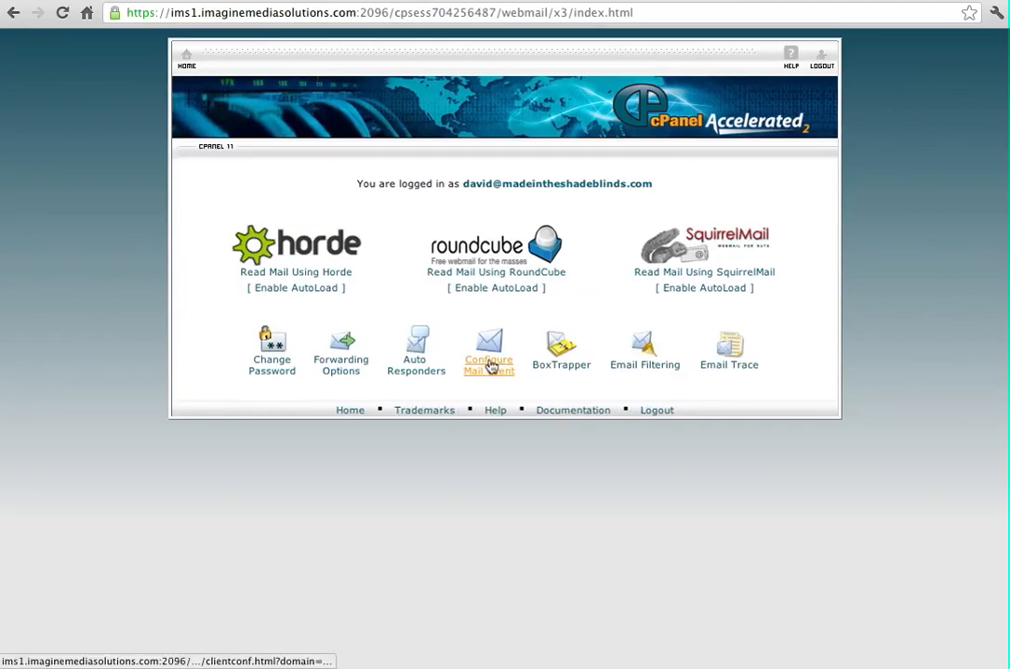
Open Configure Mail Client and scroll to the manual IMAP/POP3/SMTP server settings
left_click(490, 367)
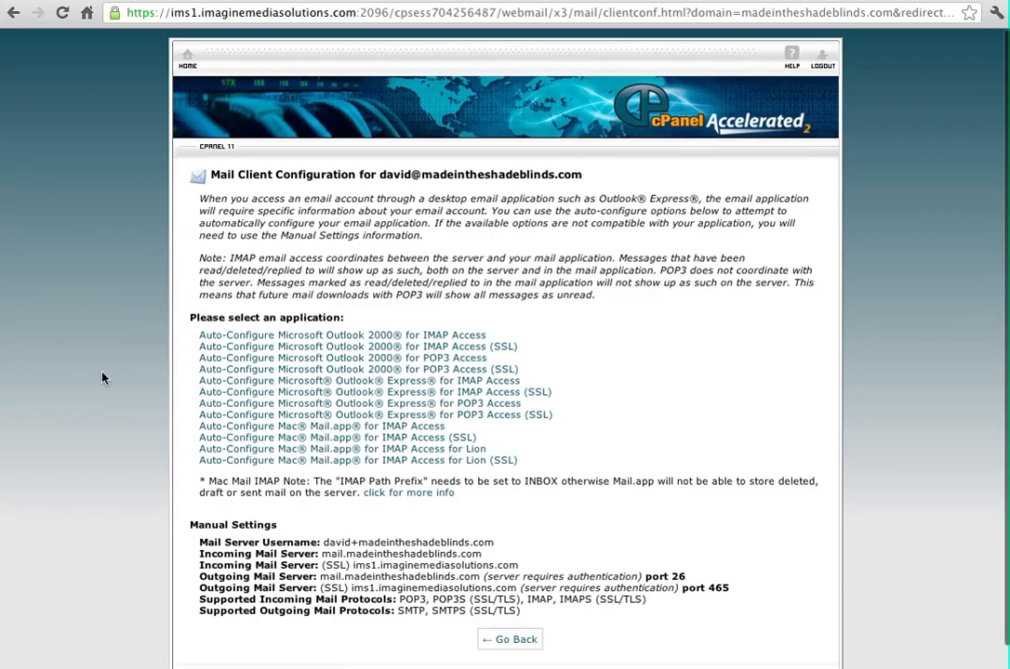
scroll(103, 389, "down", 1)
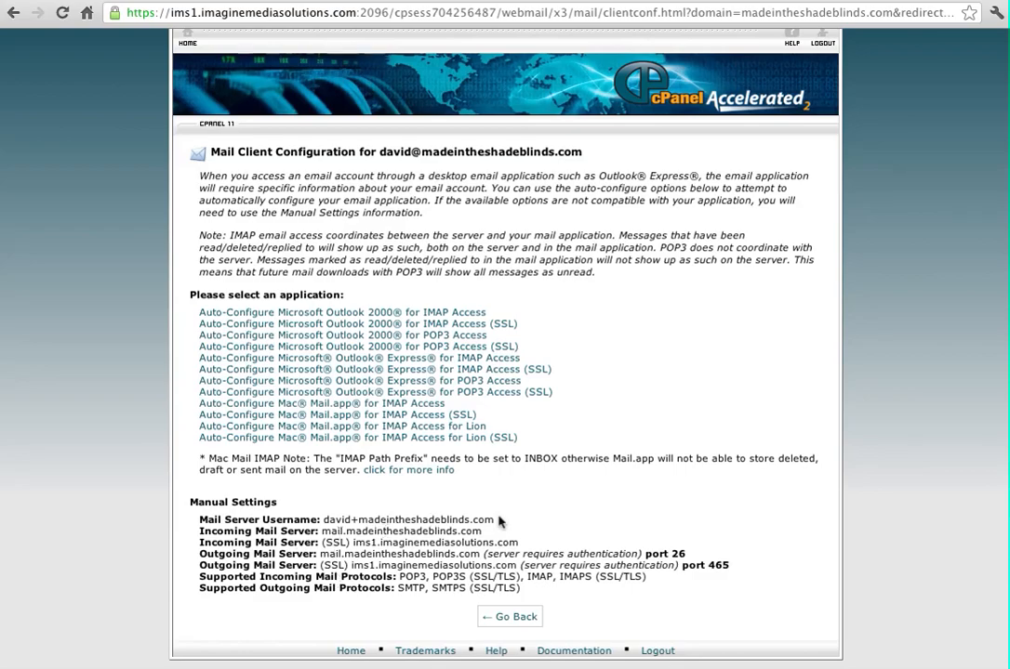
left_click_drag(495, 520, 324, 520)
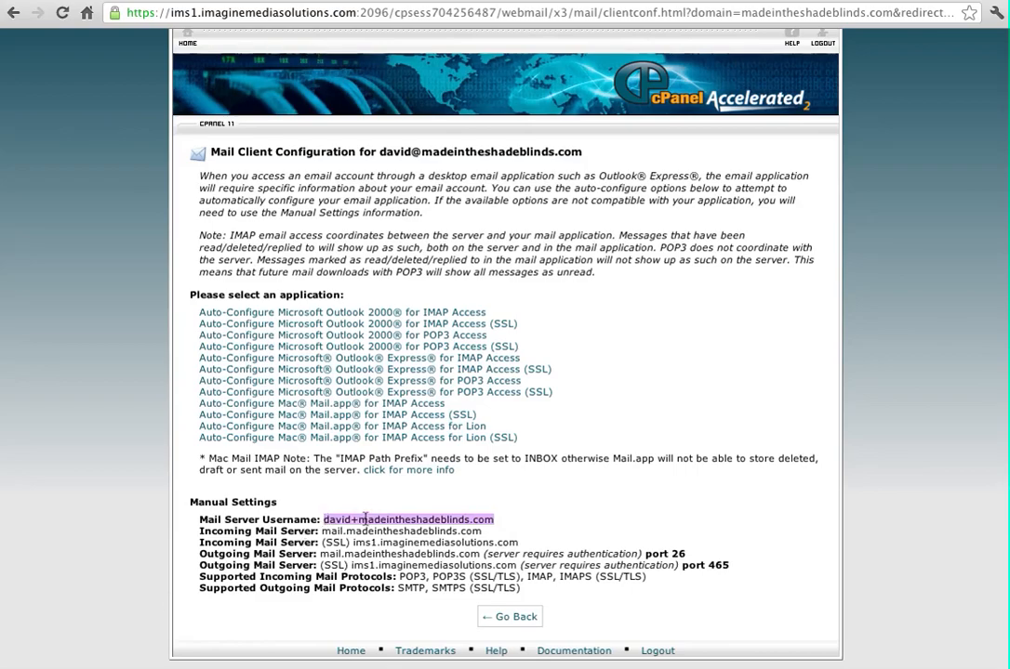
left_click(356, 522)
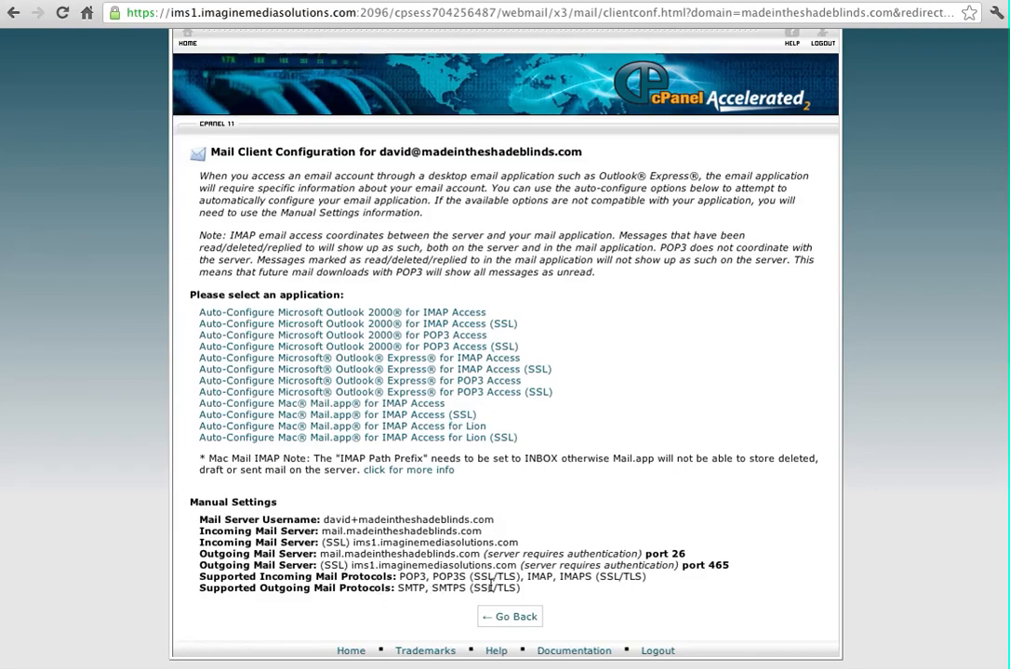
left_click_drag(485, 555, 669, 550)
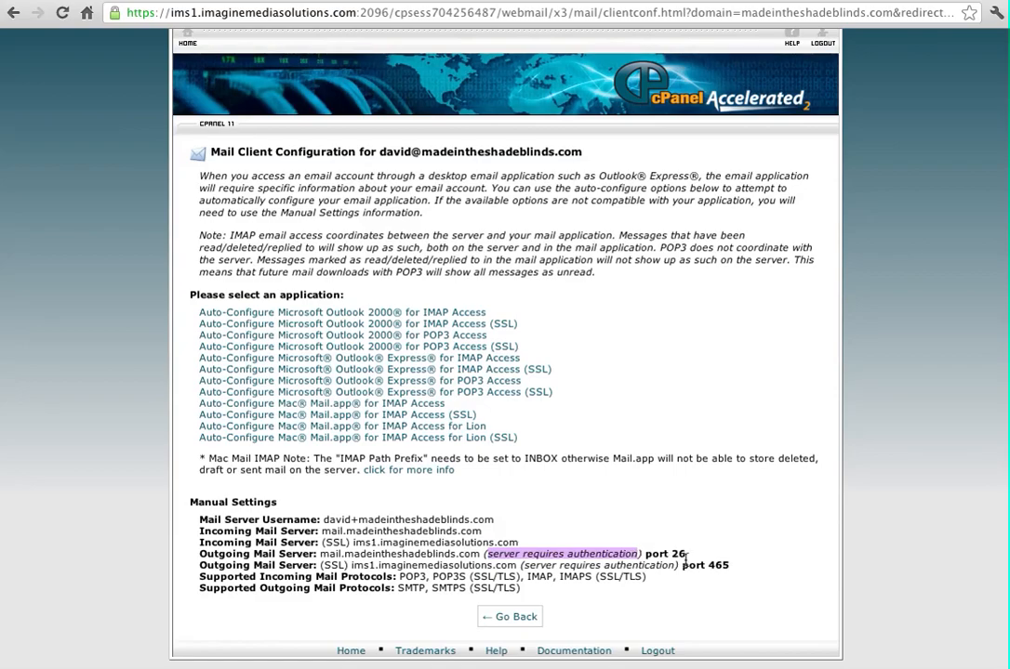
left_click(689, 559)
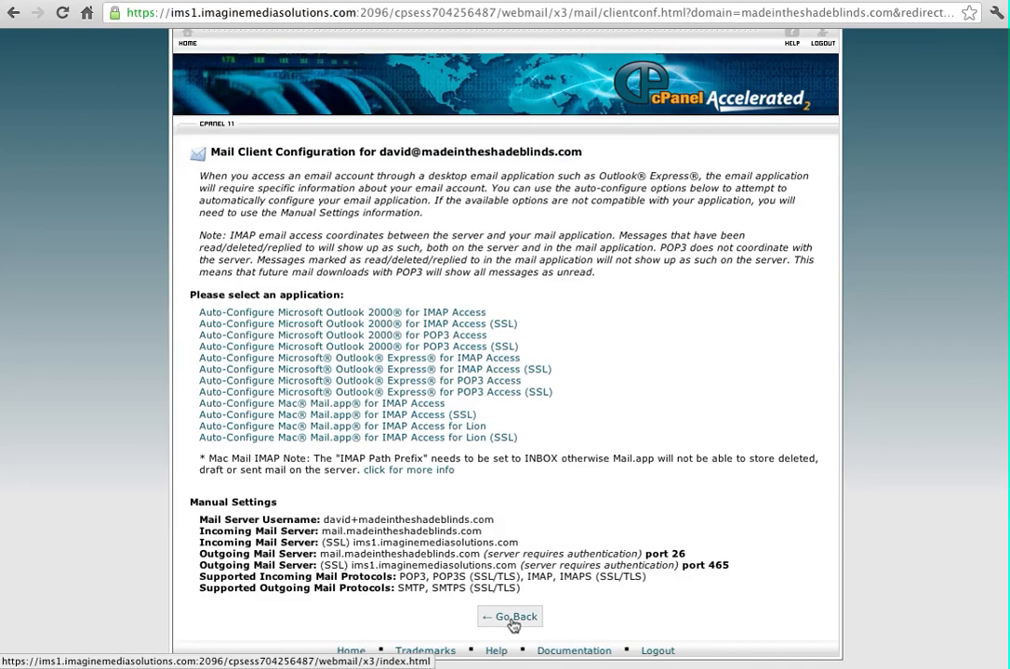
Leave the empty inbox, glance at the extra message actions, and open Roundcube's Settings
left_click(513, 624)
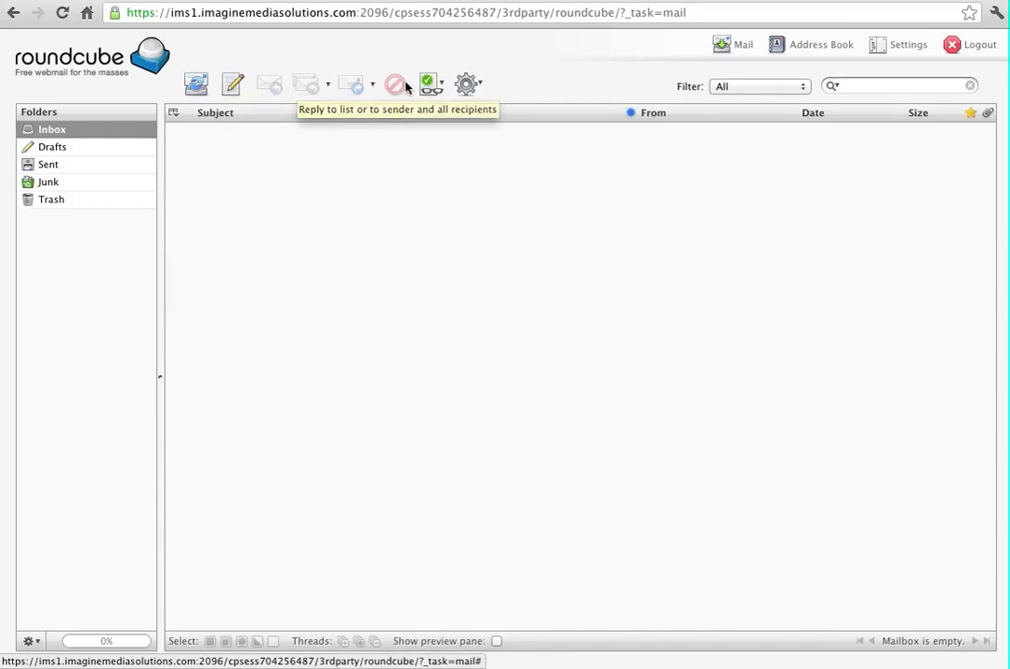
left_click(468, 84)
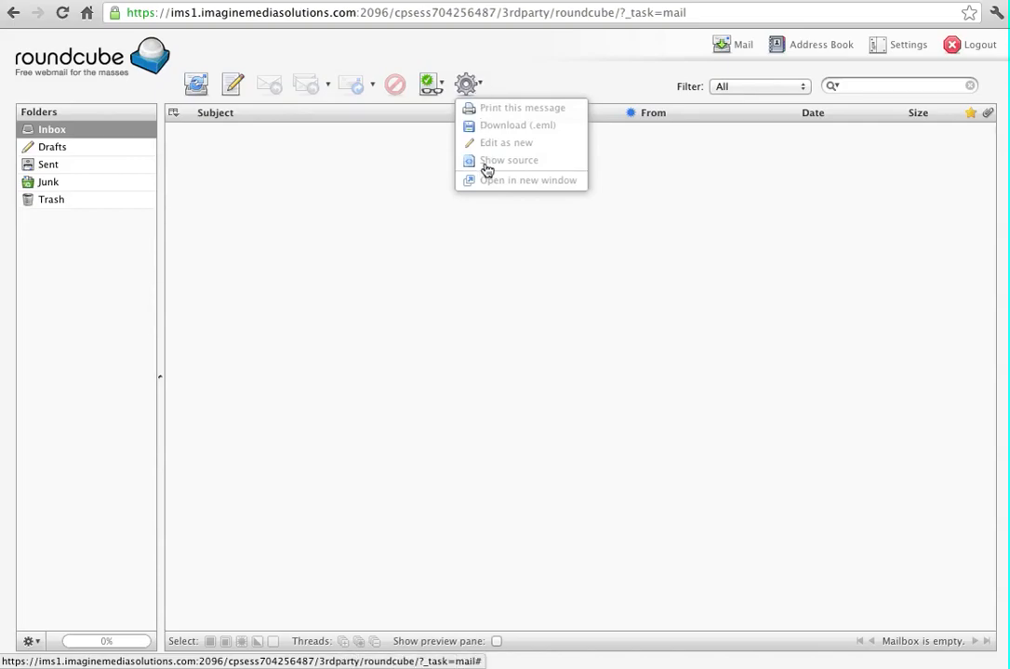
left_click(505, 80)
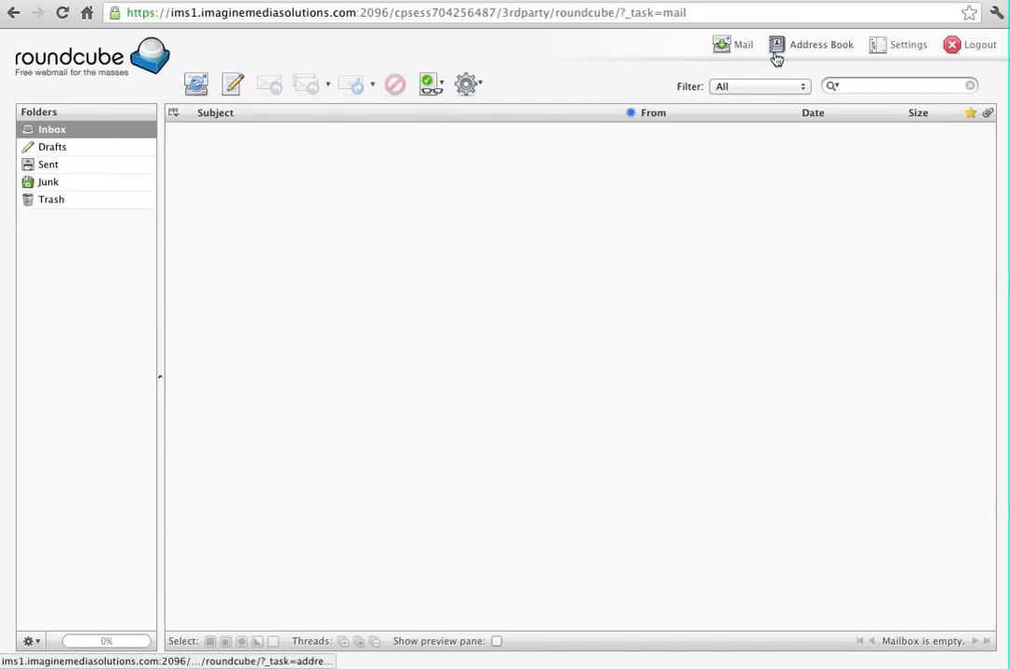
left_click(901, 47)
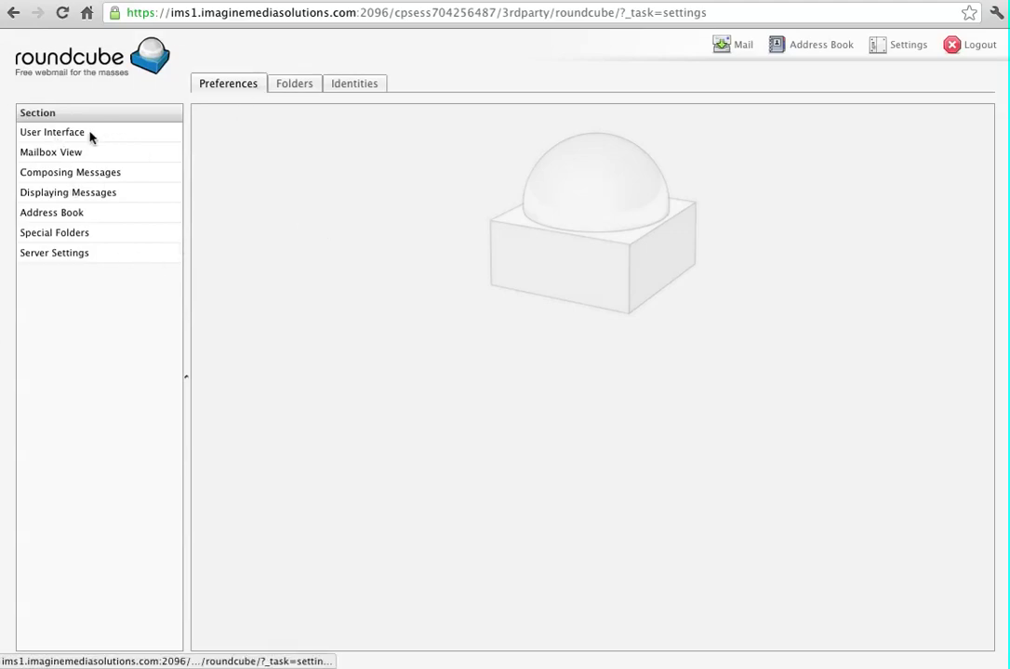
Review User Interface settings keeping the language as English (US), then view Mailbox View preferences
left_click(56, 135)
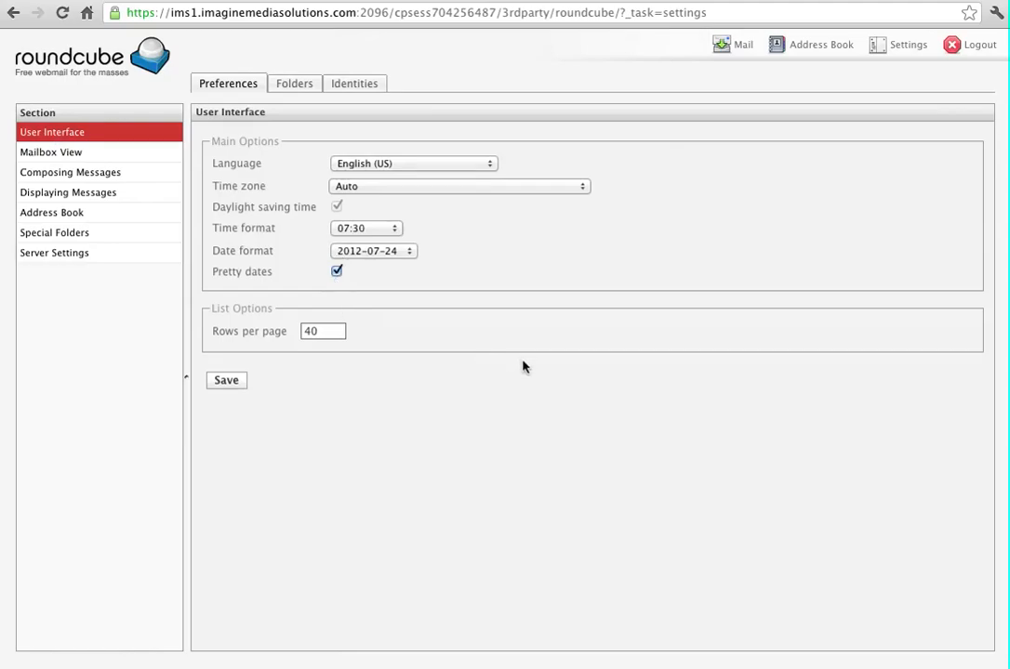
left_click(409, 164)
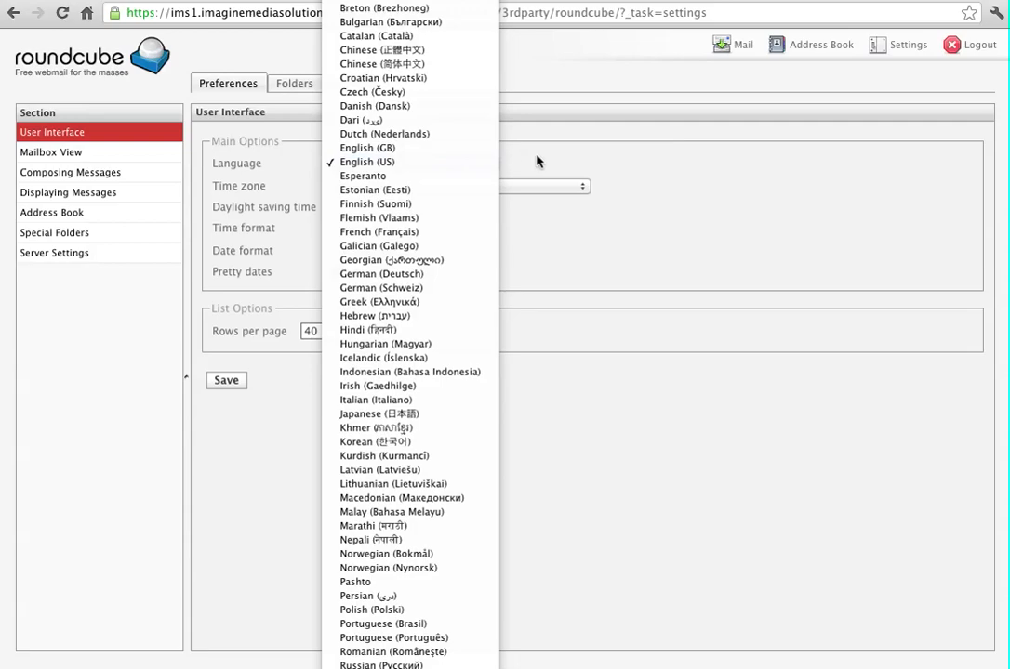
left_click(537, 162)
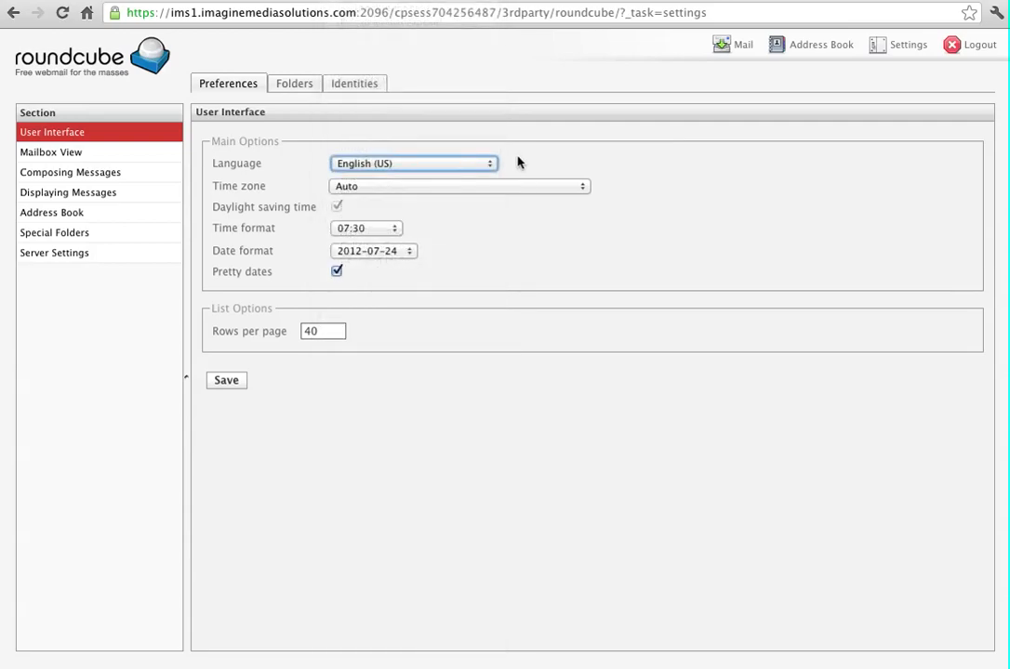
left_click(41, 154)
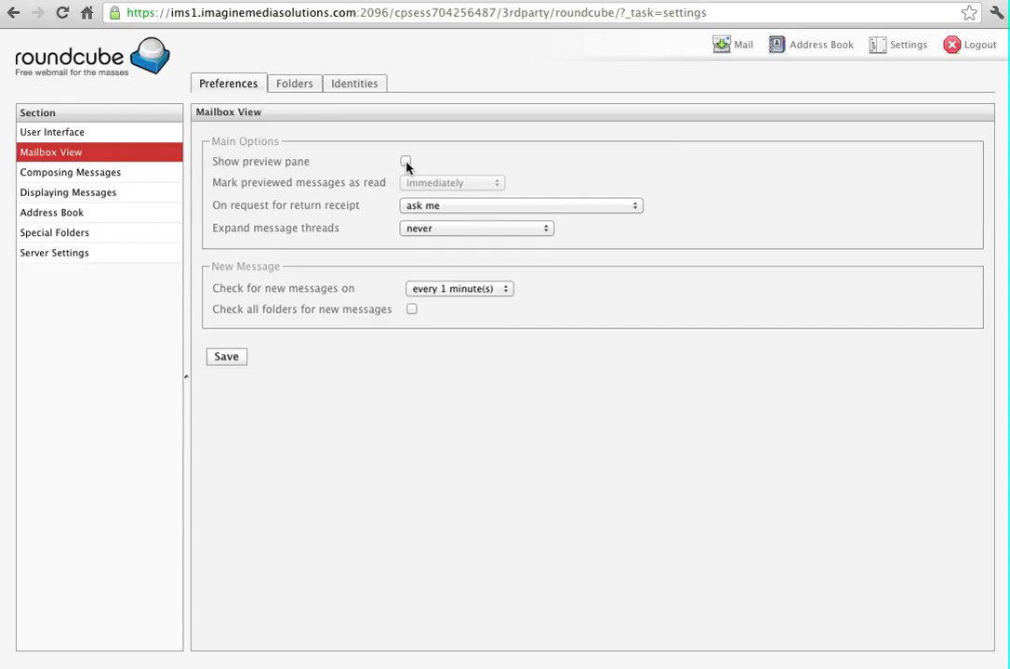
key("ctrl+Left")
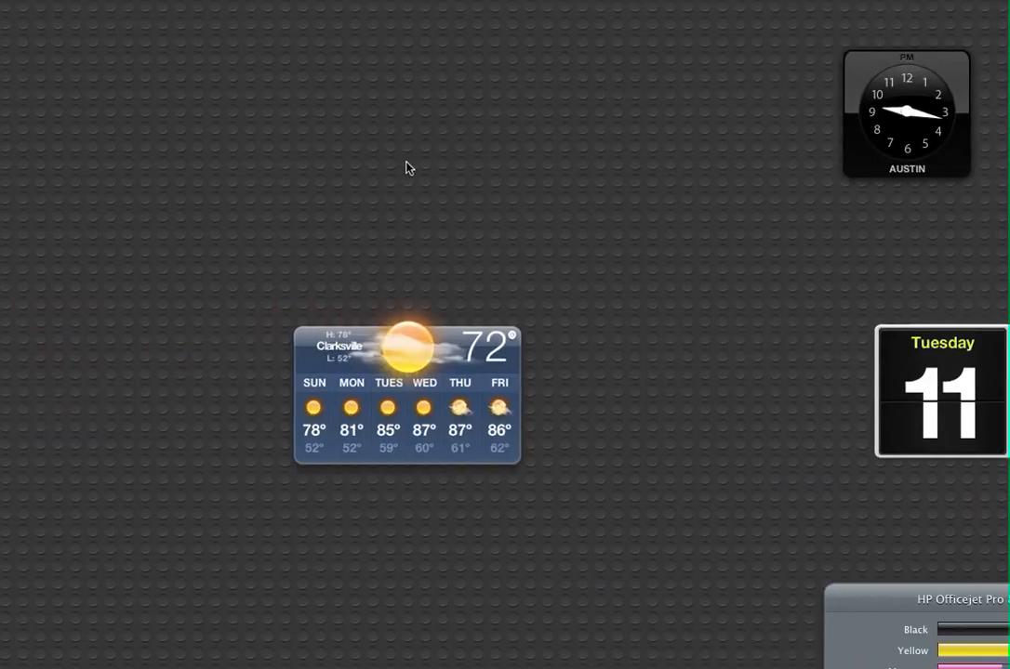
key("ctrl+Right")
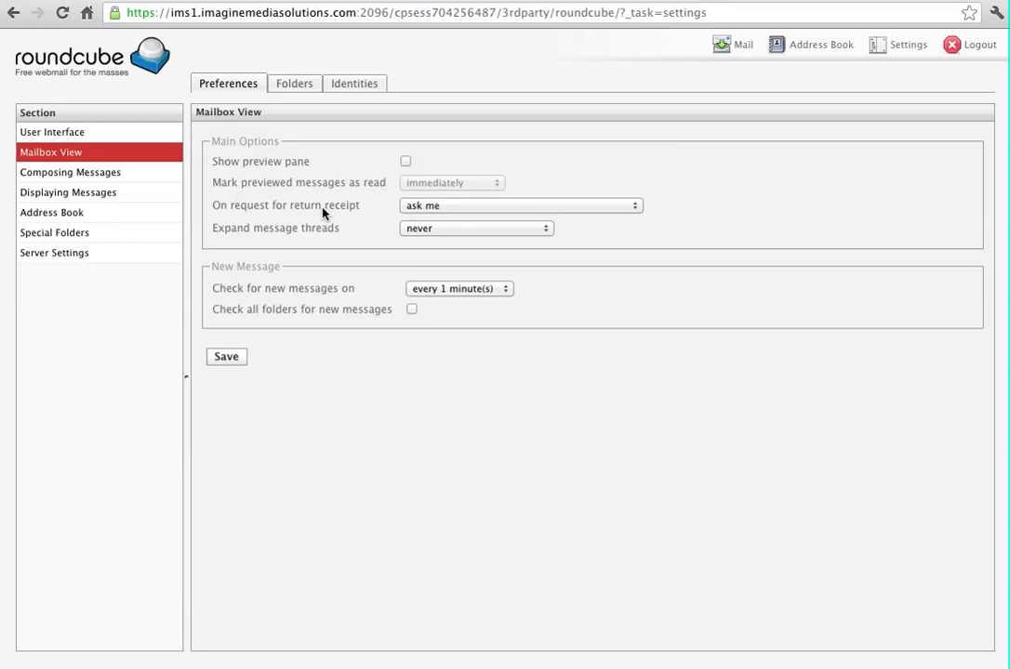
Enable the preview pane, keep previewed messages marked read immediately, and save Mailbox View
left_click(405, 163)
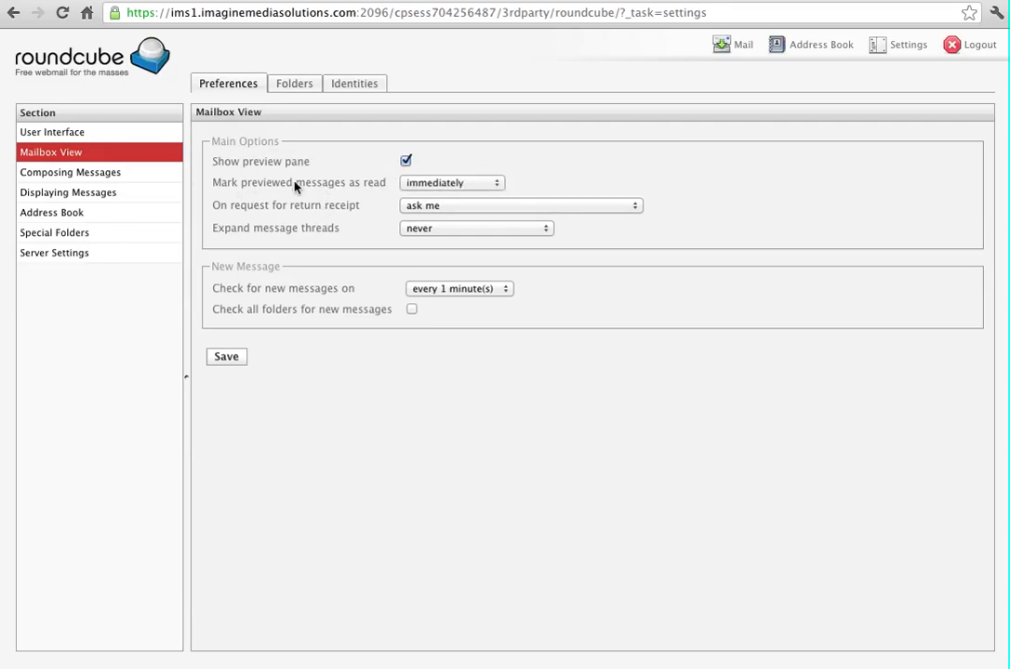
left_click(423, 183)
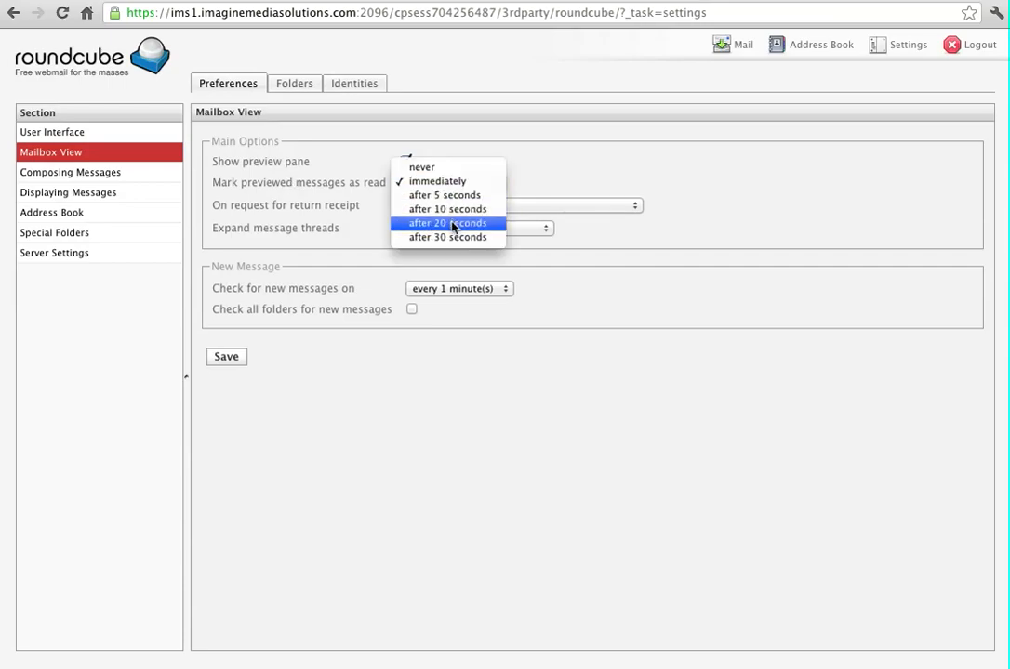
left_click(522, 182)
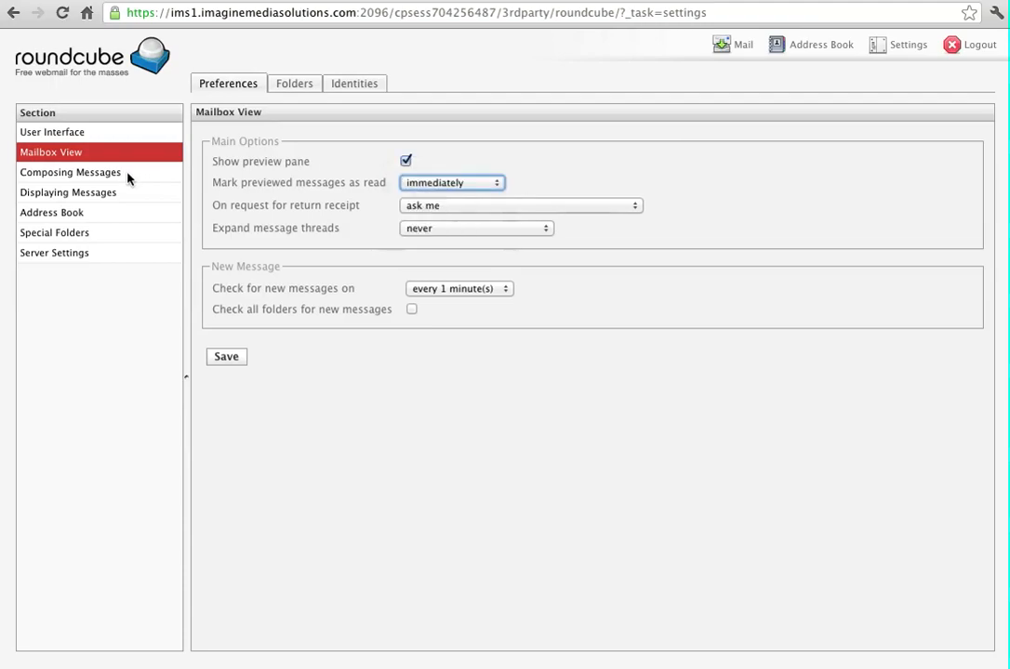
left_click(225, 357)
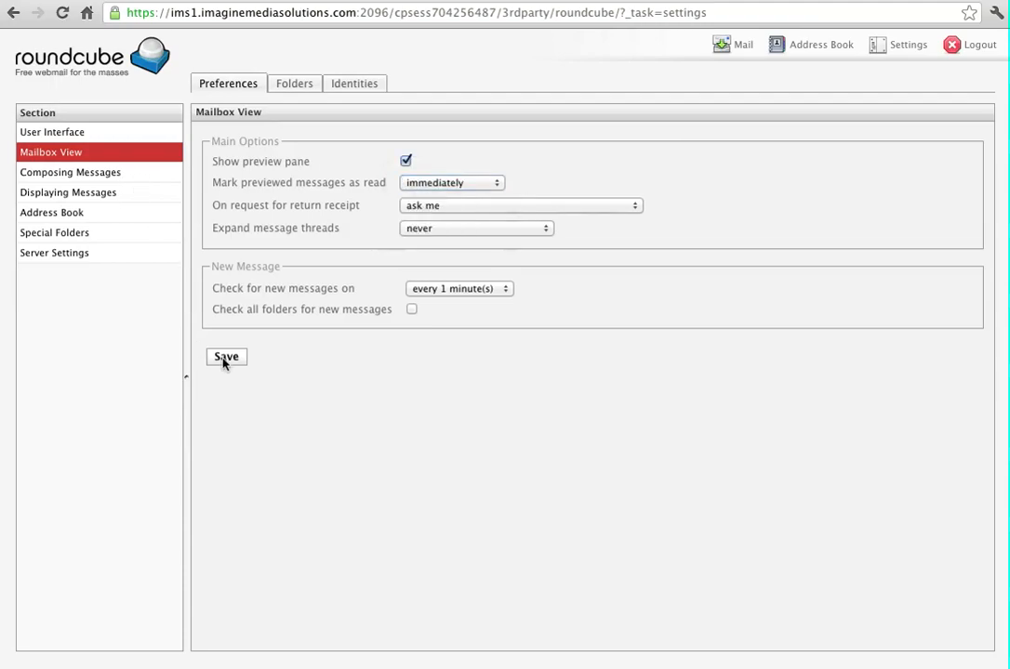
left_click(76, 174)
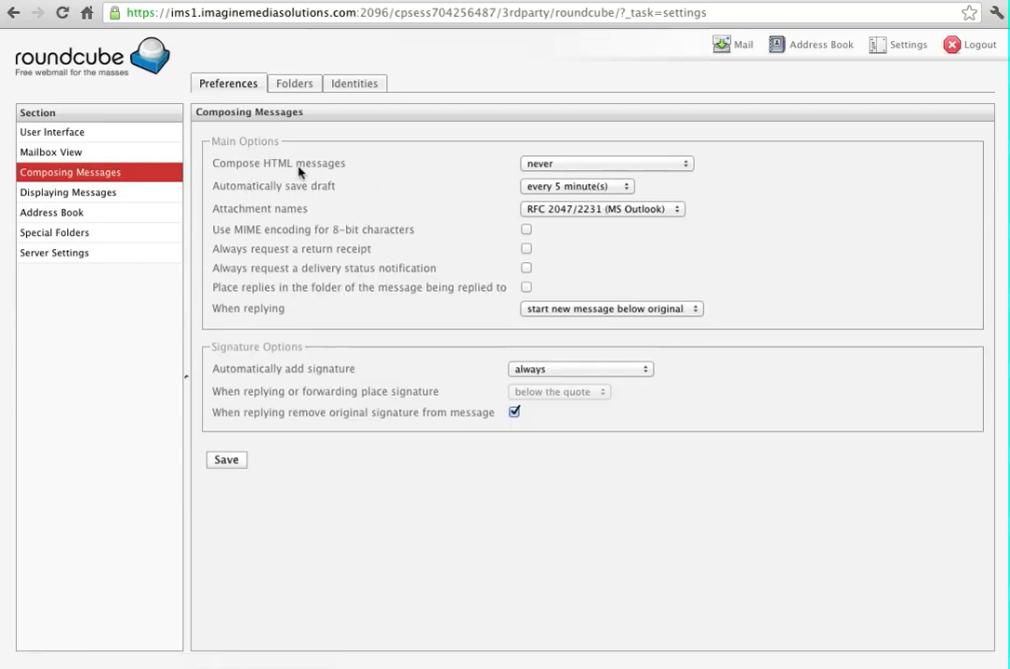
Set Compose HTML messages to always and draft autosave to every 1 minute, then save
left_click(570, 165)
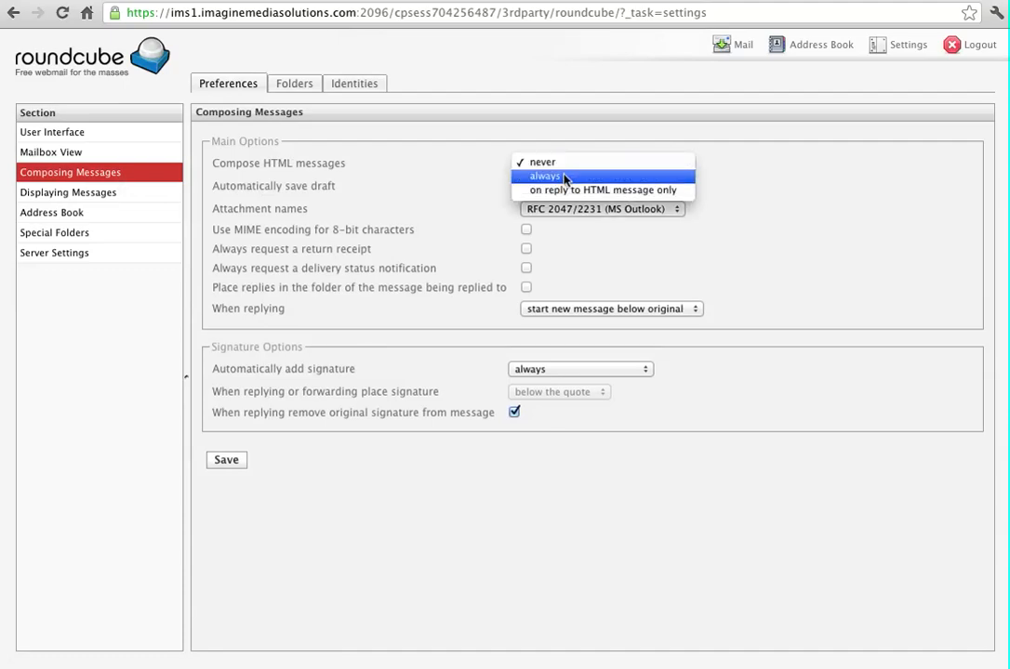
left_click(564, 178)
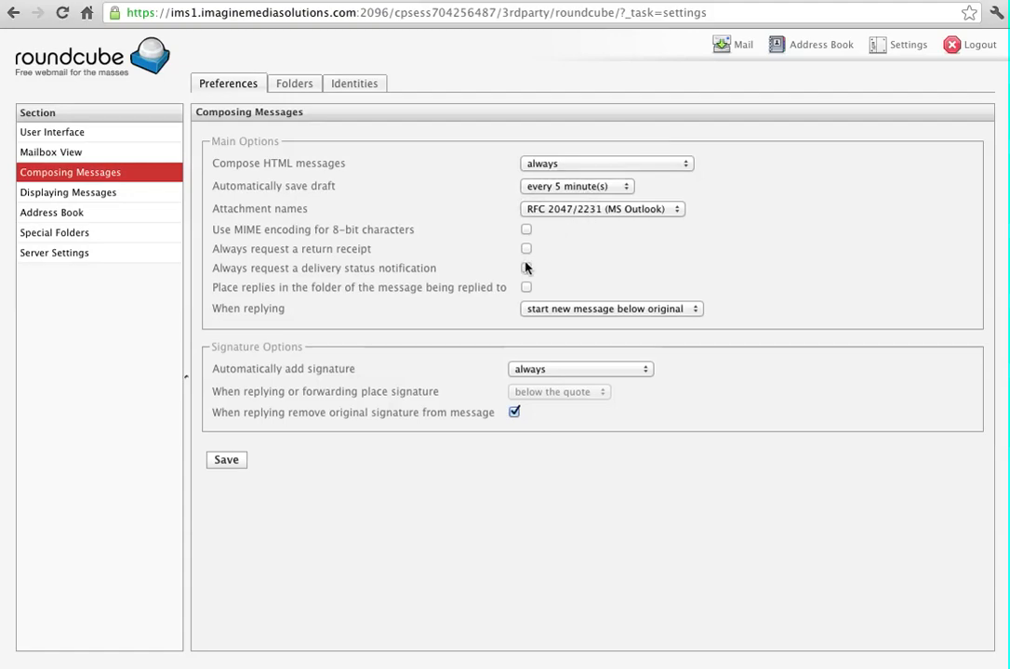
left_click(596, 186)
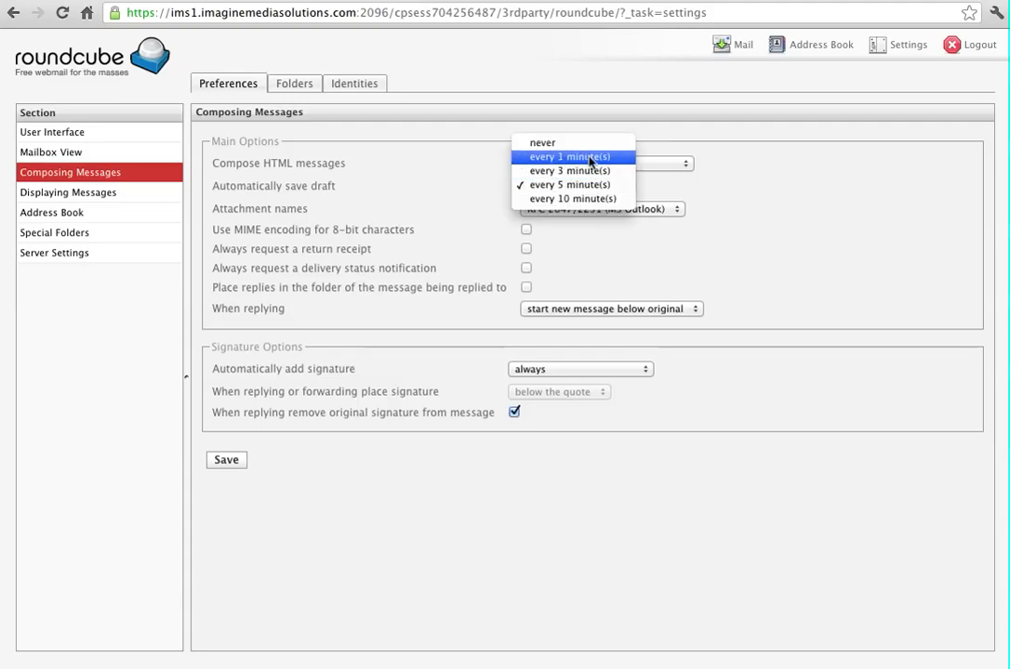
left_click(588, 158)
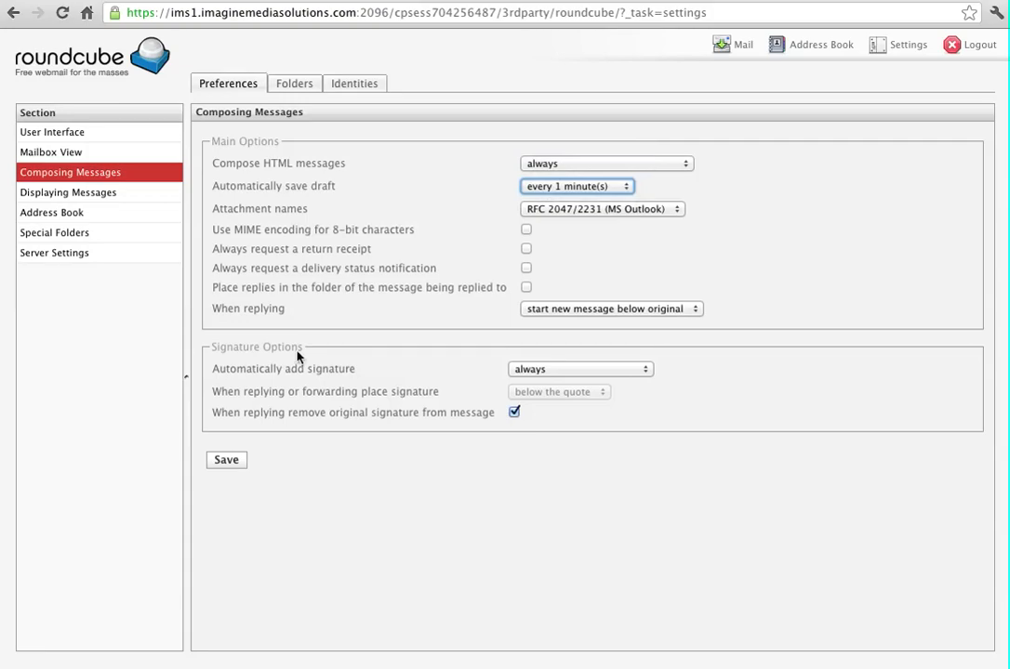
left_click(227, 462)
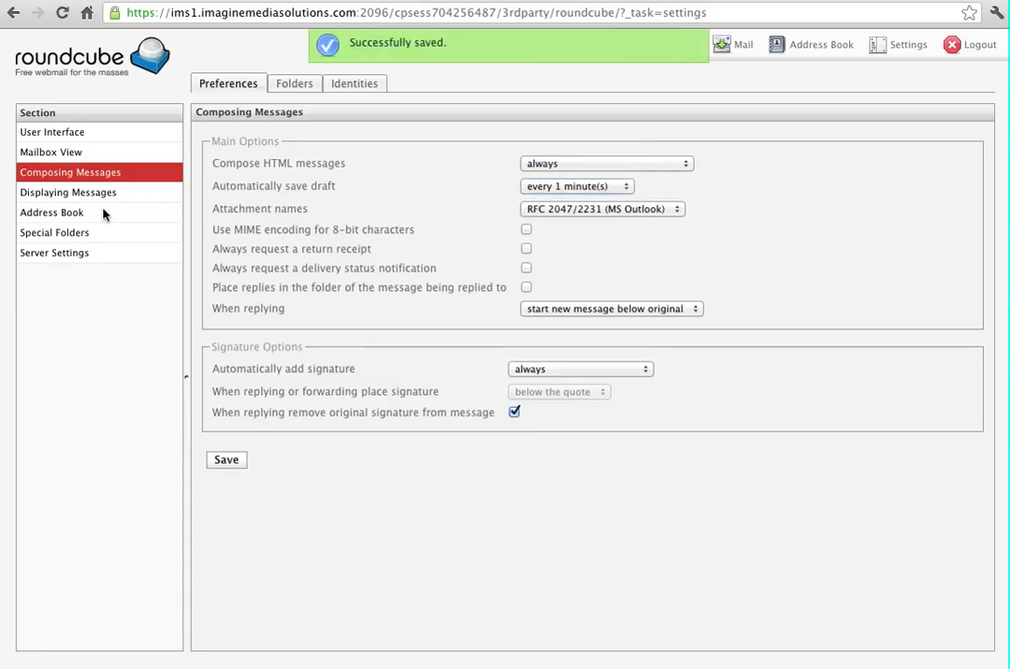
left_click(63, 192)
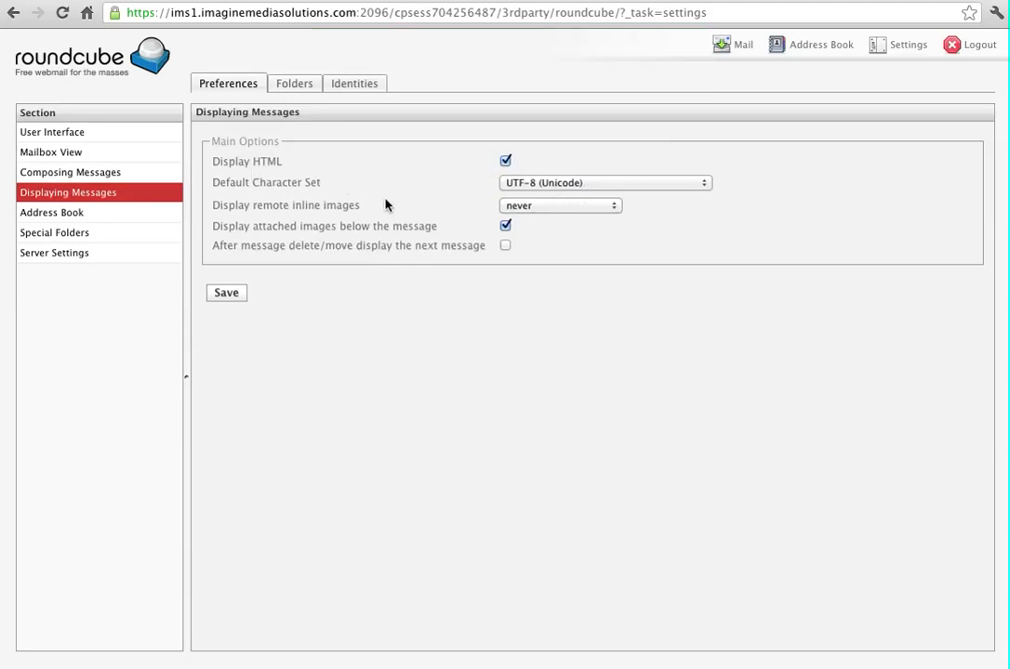
Look through Address Book, Special Folders and Server Settings preferences, then open Folders
left_click(70, 216)
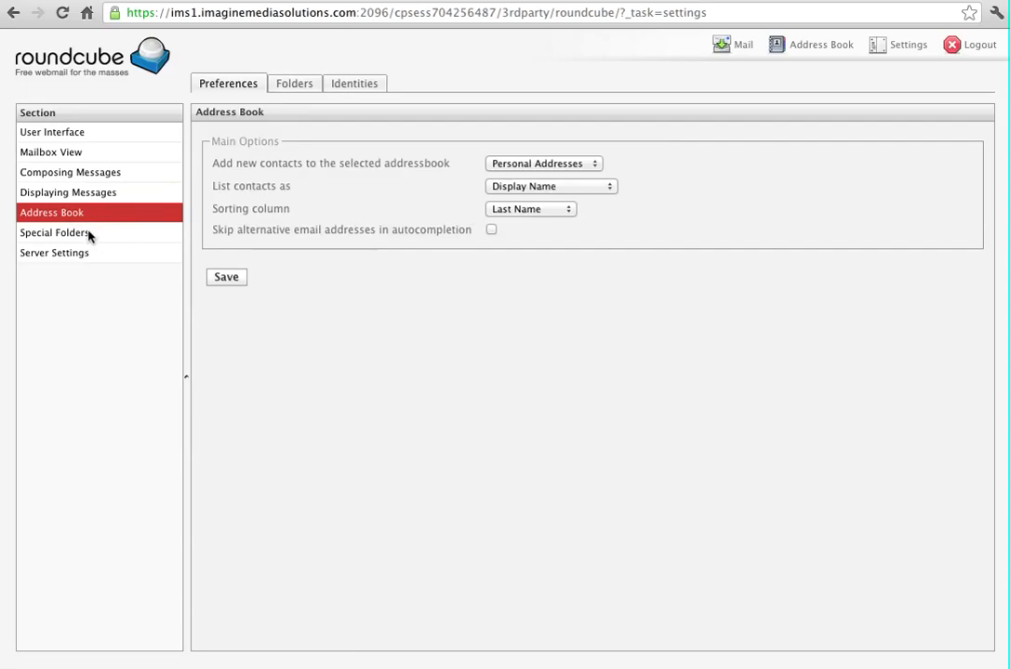
left_click(91, 233)
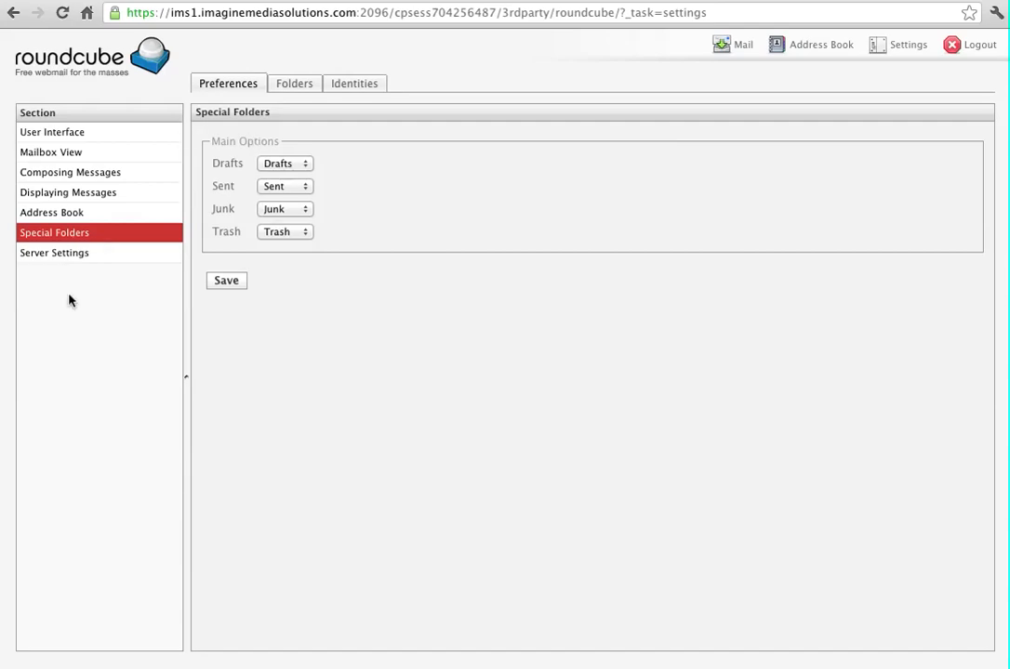
left_click(87, 255)
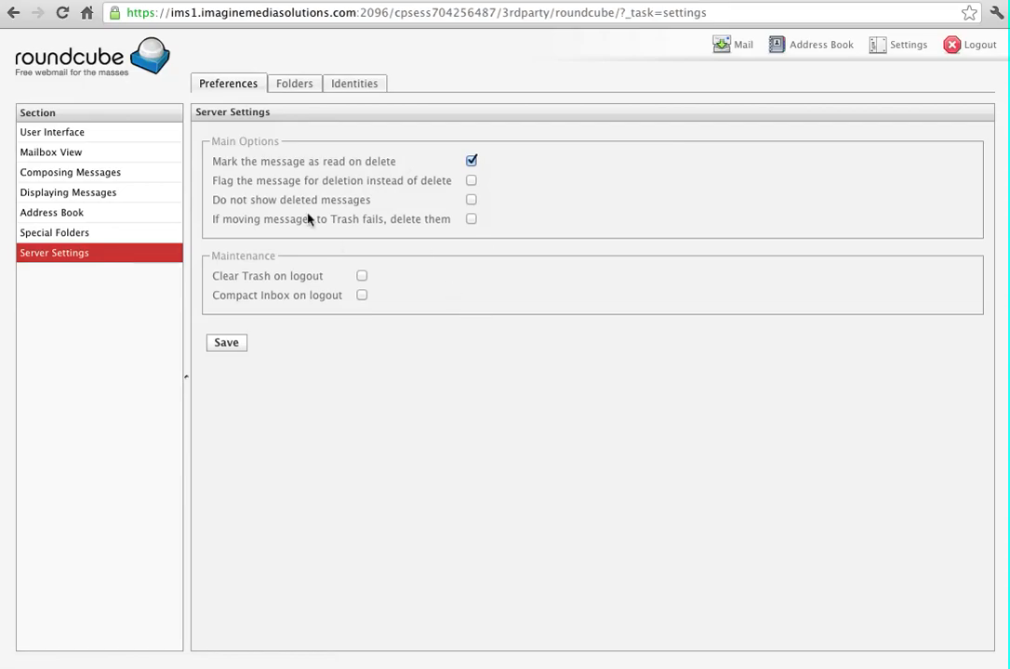
left_click(293, 92)
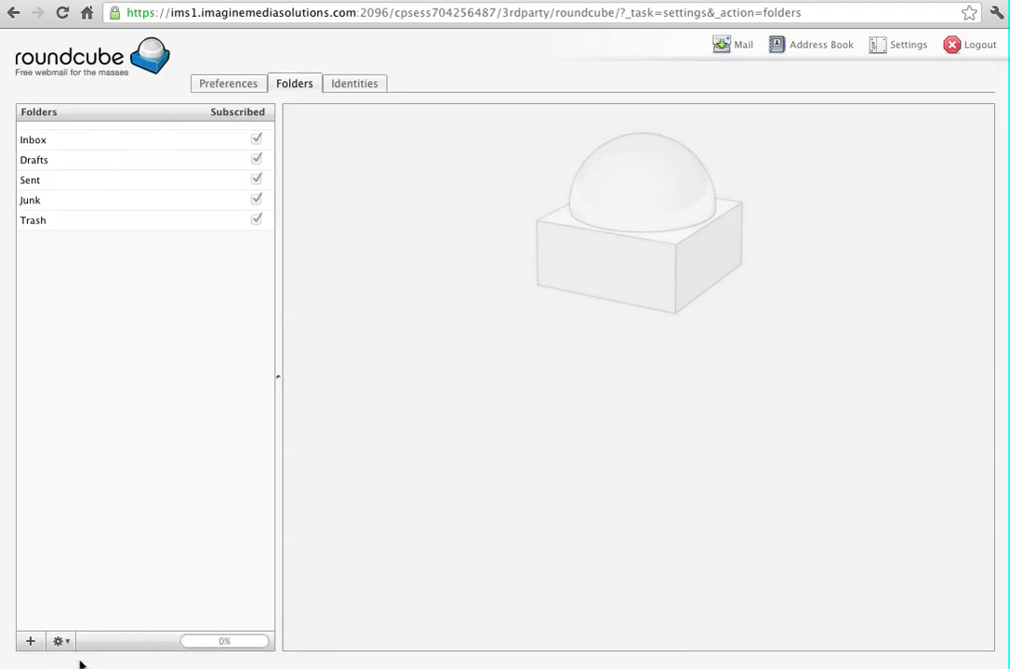
Create a top-level folder named 'MITS Business' and save it
left_click(27, 643)
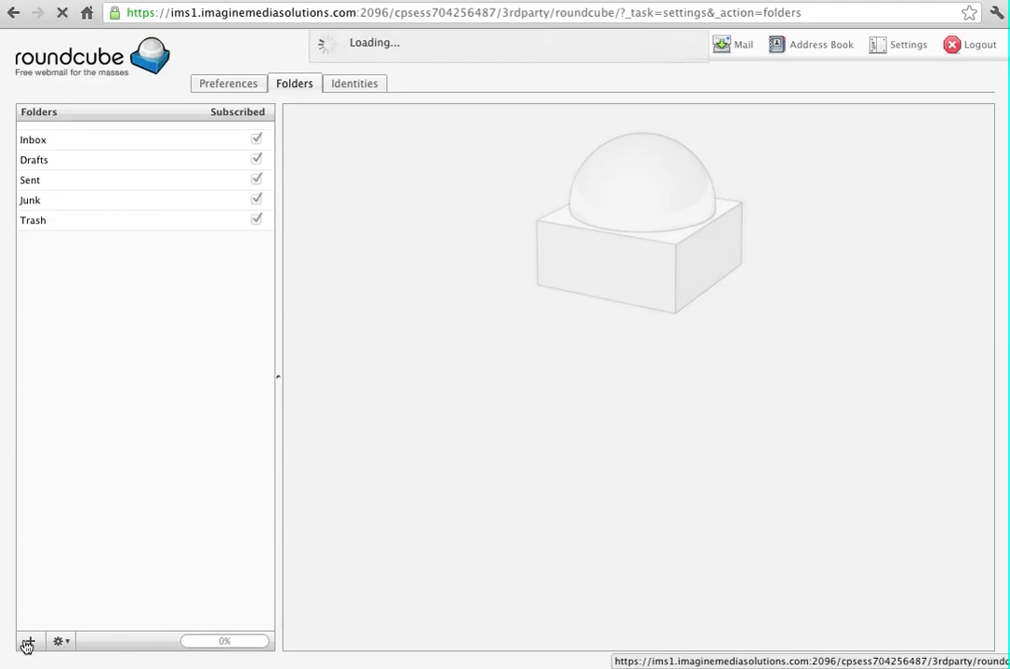
left_click(427, 194)
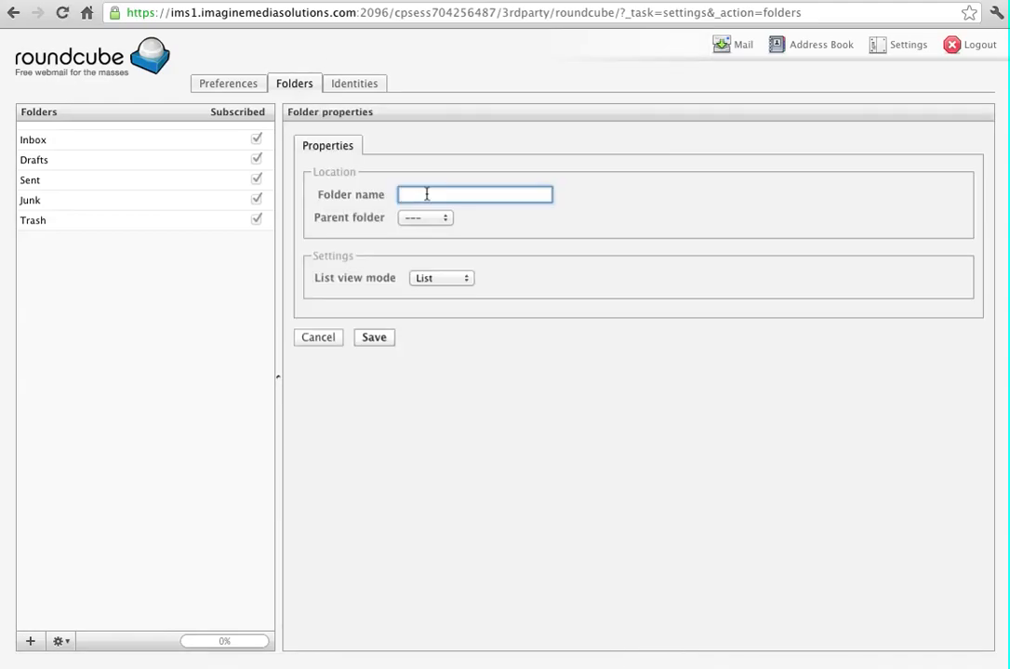
type("MITS Business")
left_click(420, 218)
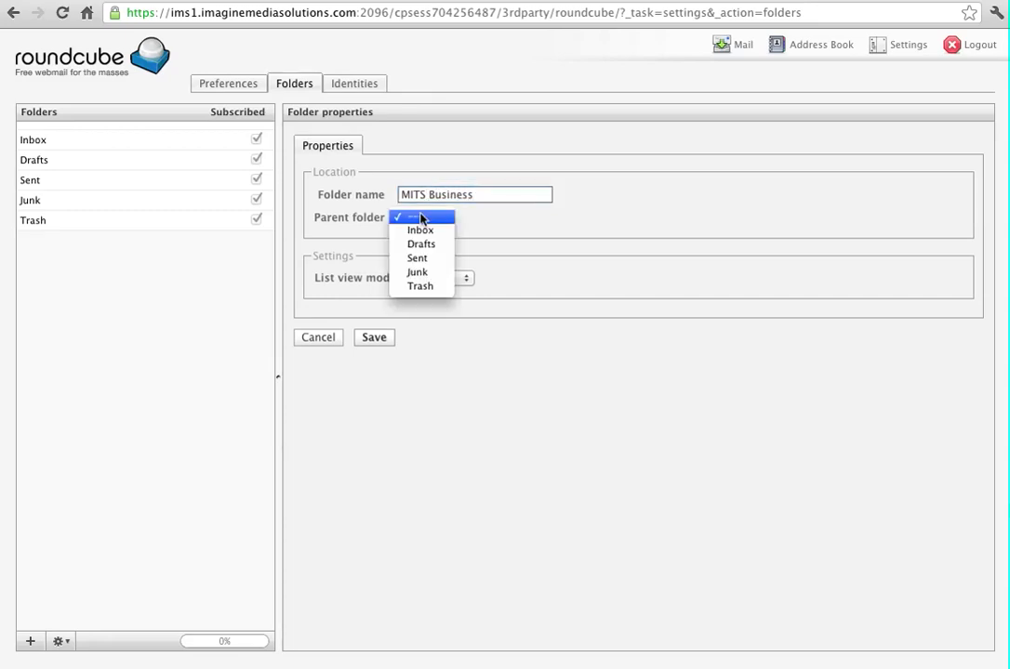
left_click(420, 217)
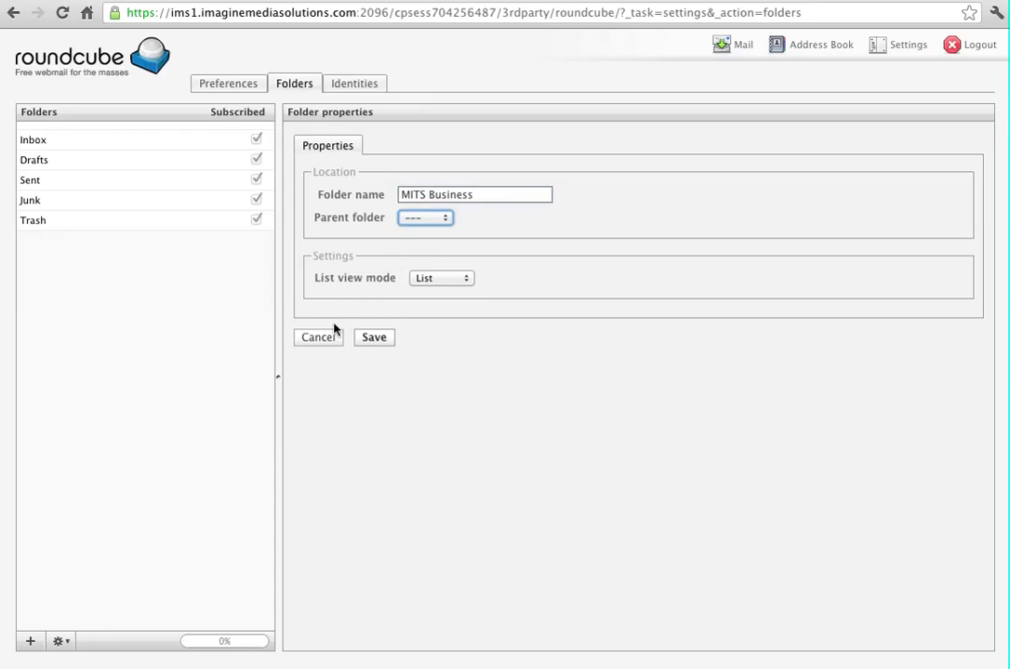
left_click(375, 338)
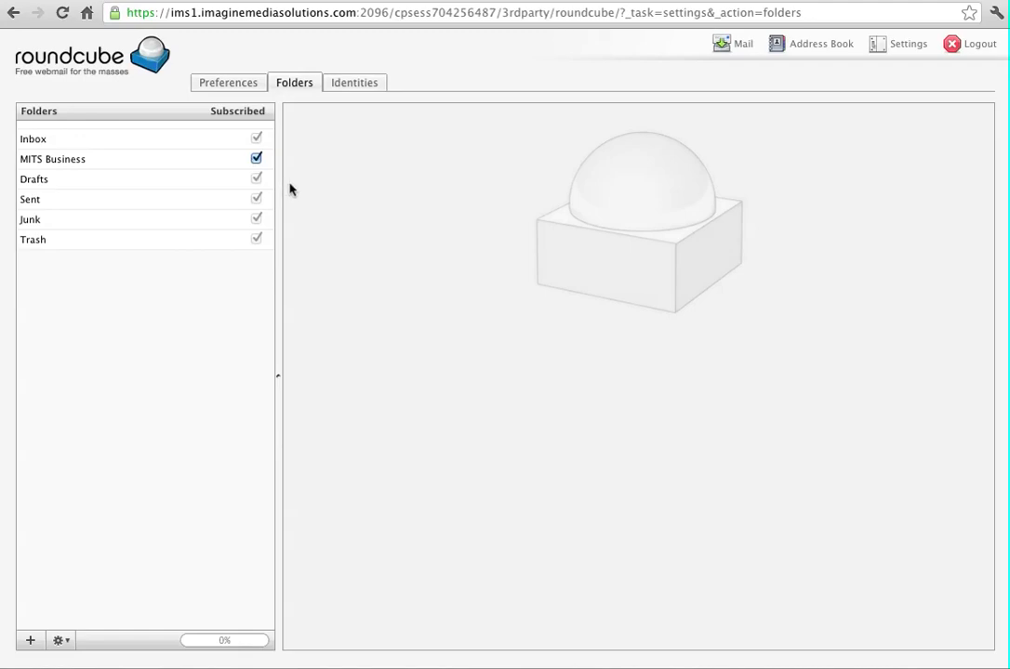
left_click(348, 84)
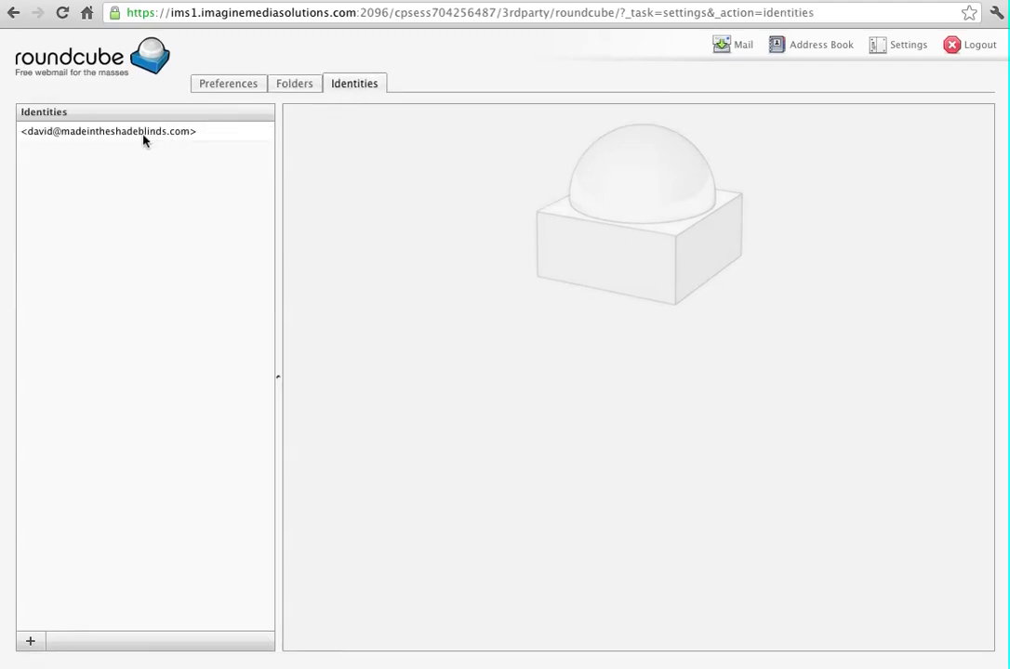
Give the existing identity the user's display name and the organization Made in the Shade
left_click(144, 138)
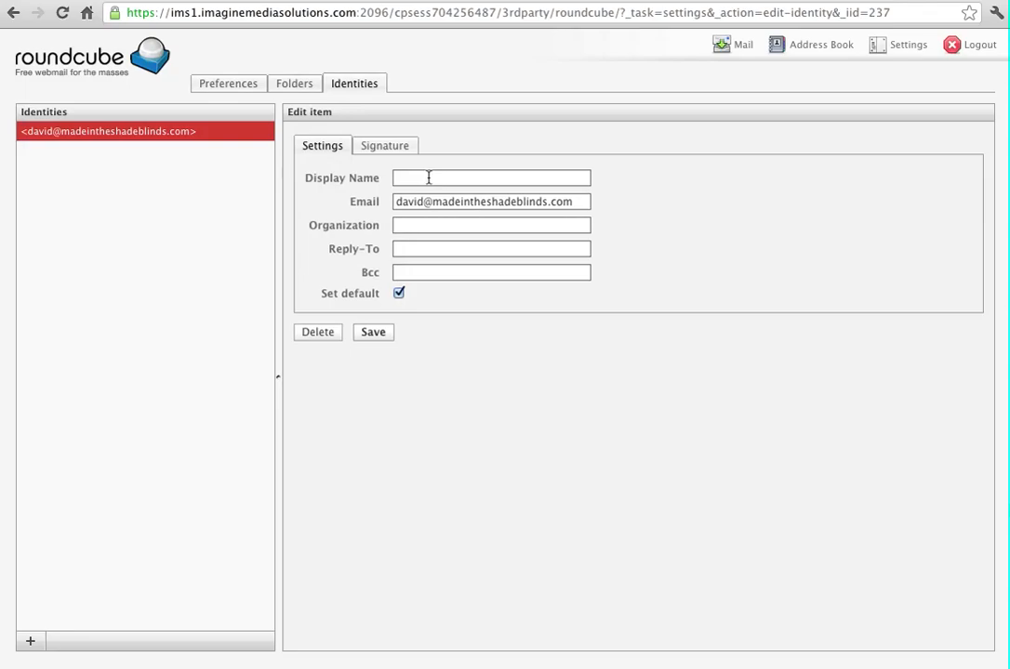
left_click(394, 178)
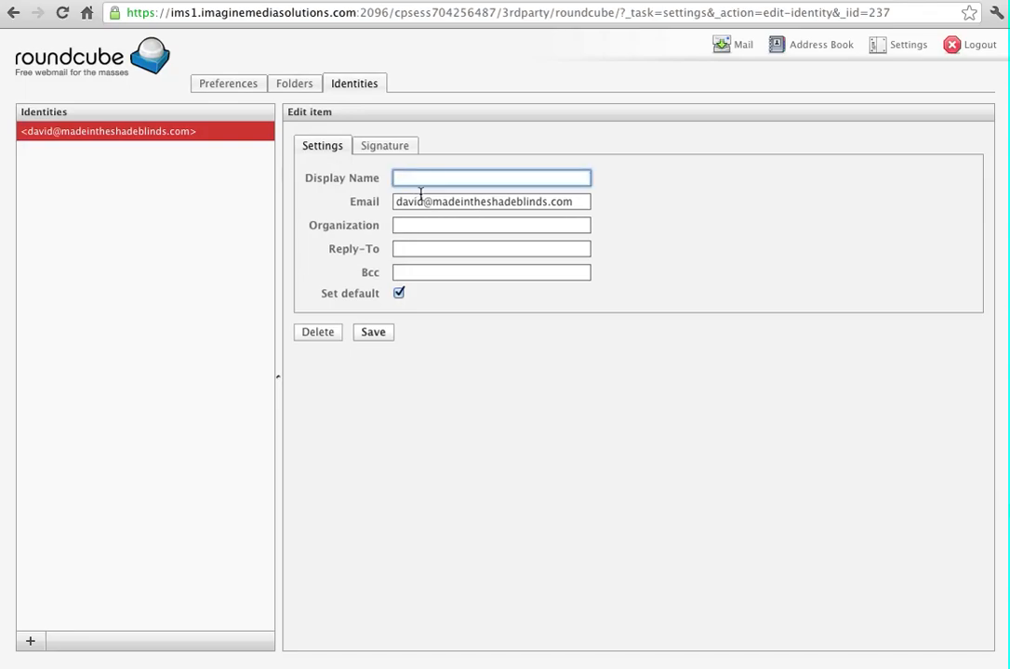
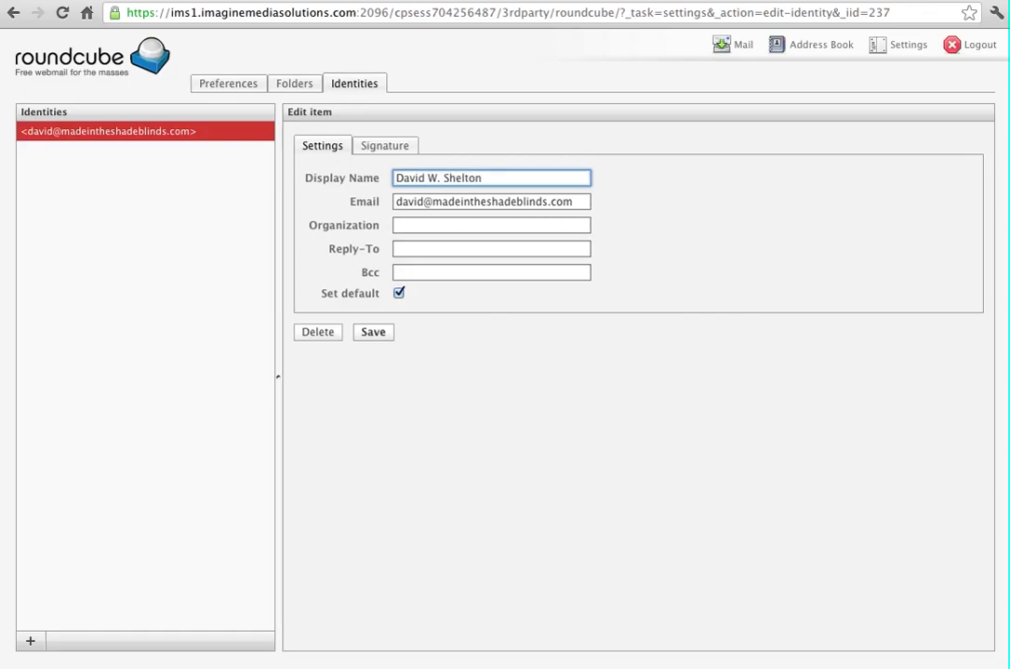
key("Tab")
key("Tab")
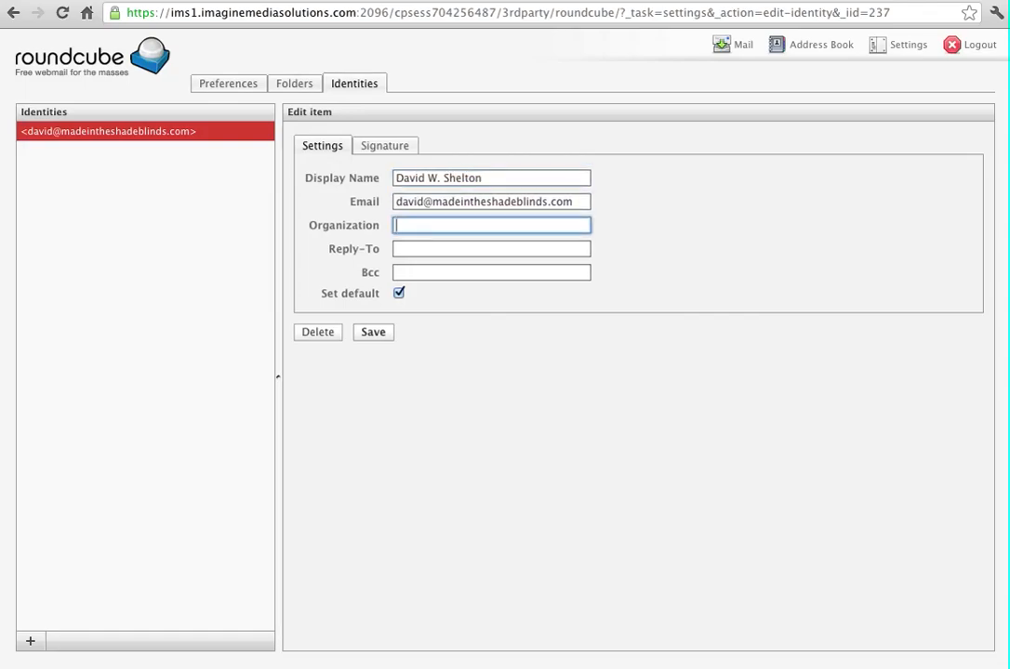
type("Made in the Shade")
Add a Bcc address with its domain corrected, and save the identity
key("Tab")
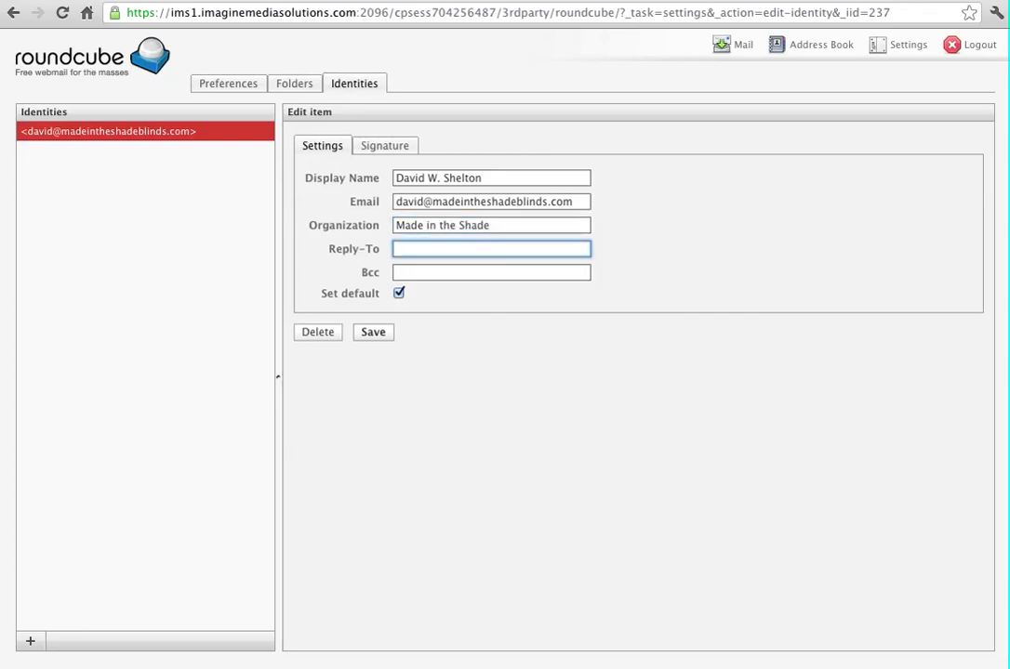
key("Tab")
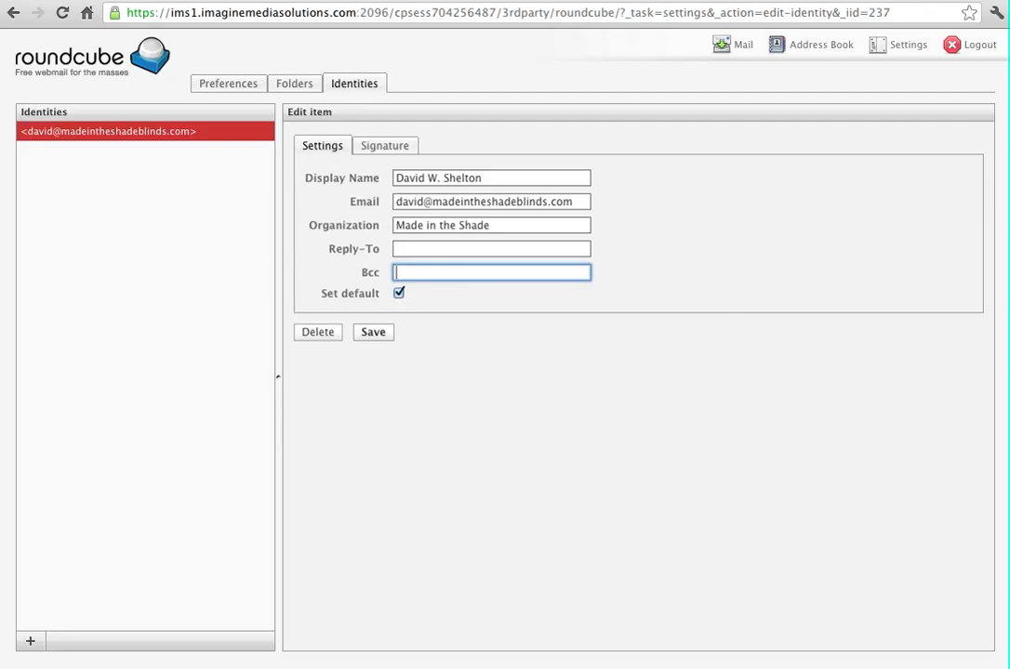
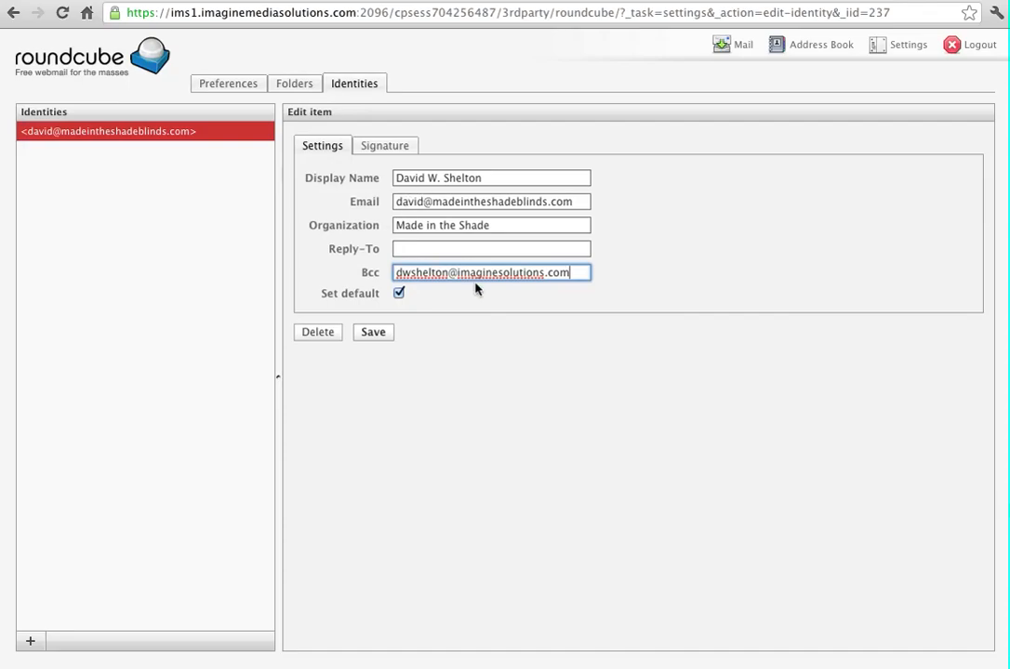
left_click(499, 273)
type("media")
left_click(370, 332)
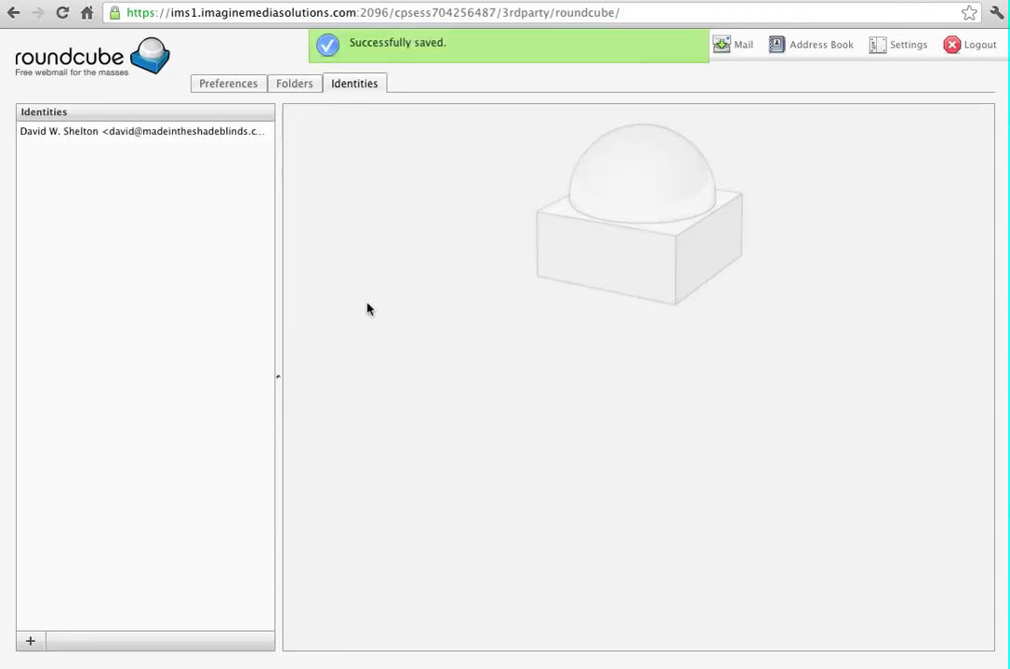
left_click(163, 131)
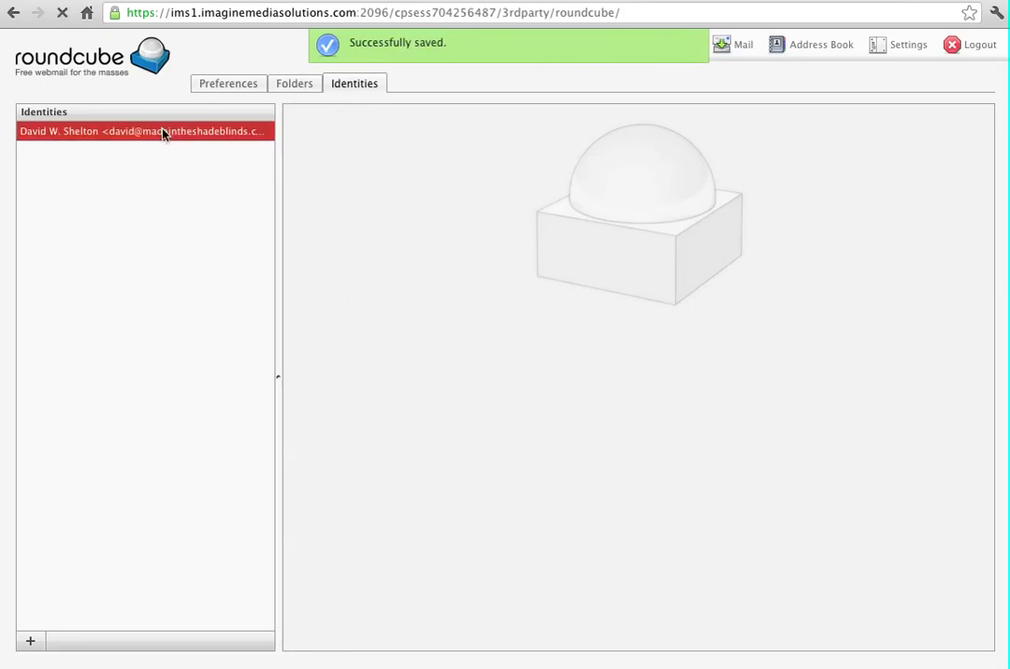
left_click(402, 147)
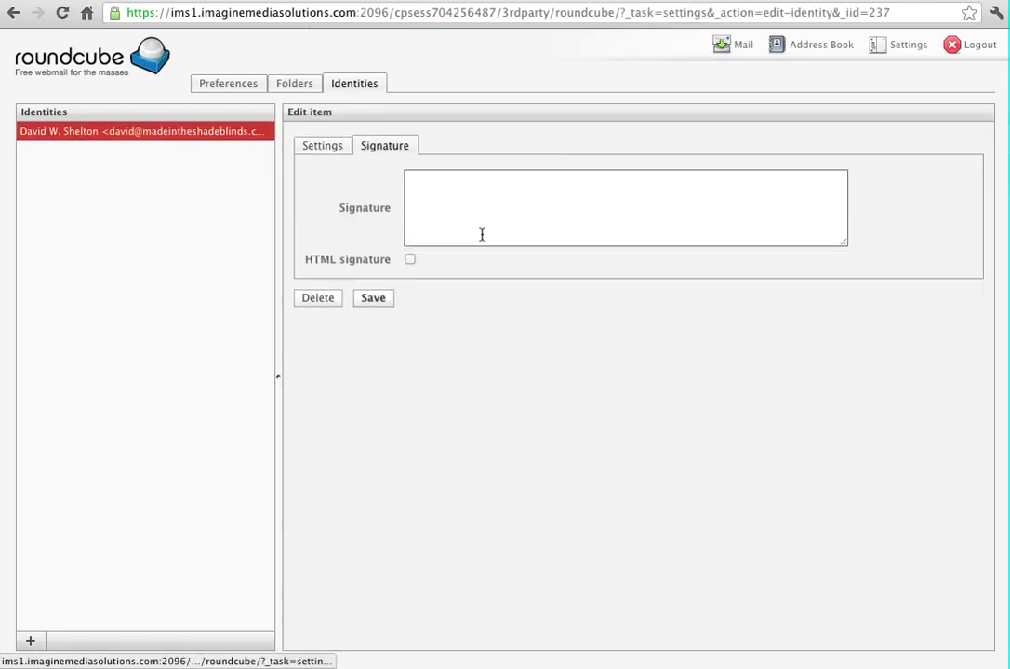
left_click(421, 177)
type("Made in")
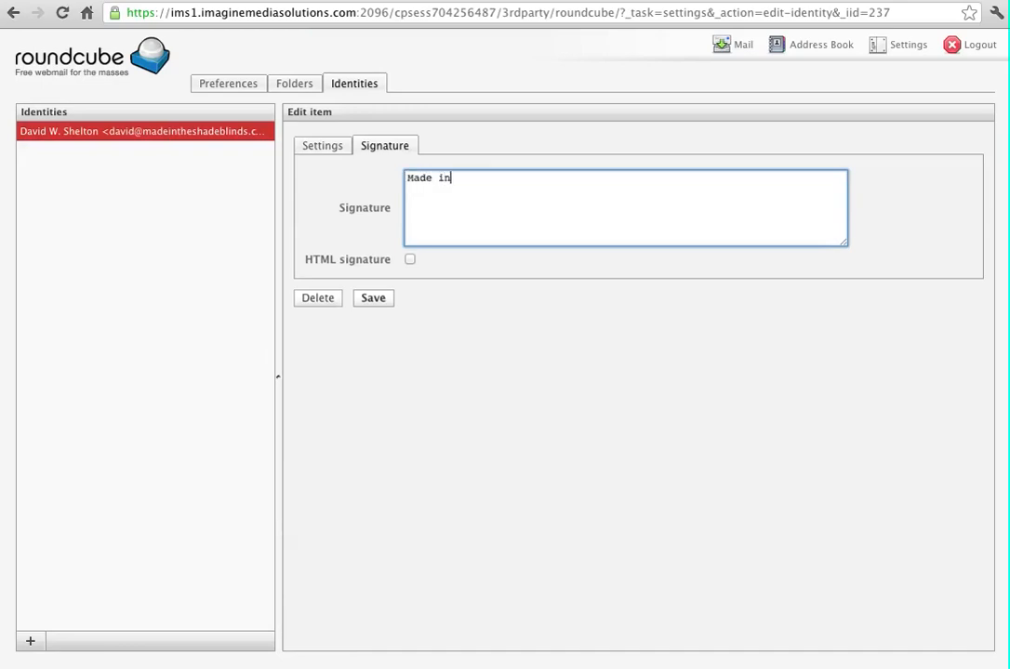
type(" the Shade Blinds")
key("Return")
type("http:/")
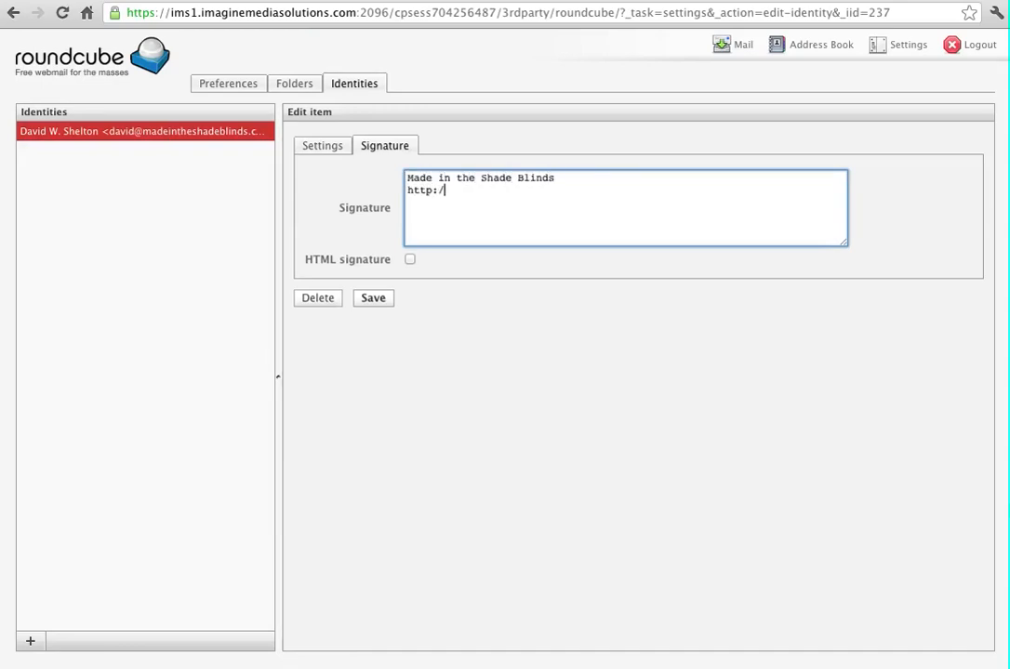
type("/madeintheshade")
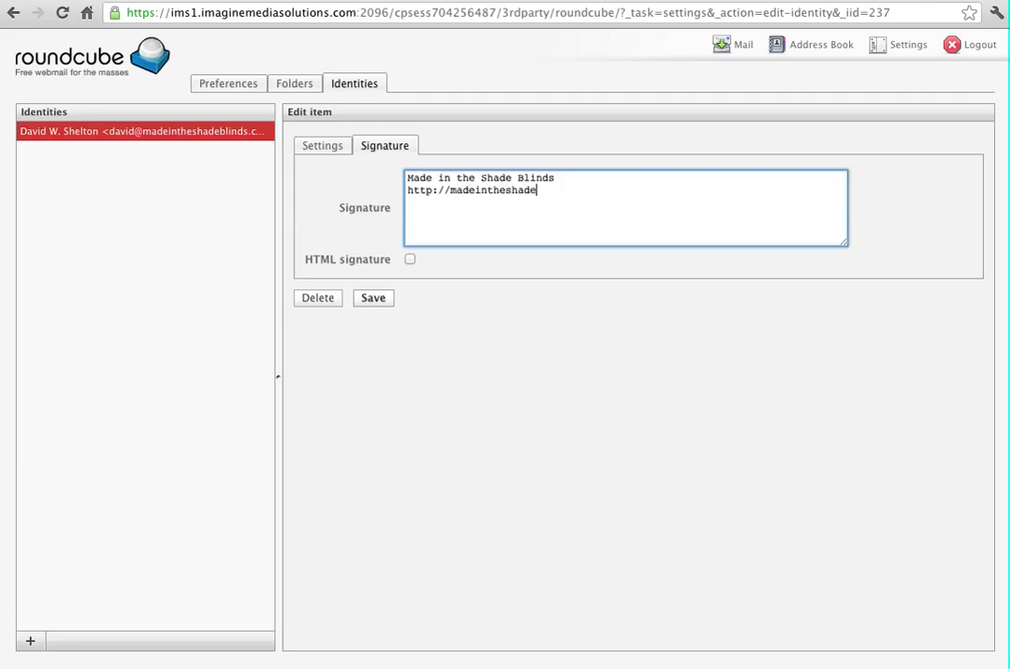
type("blinds.com")
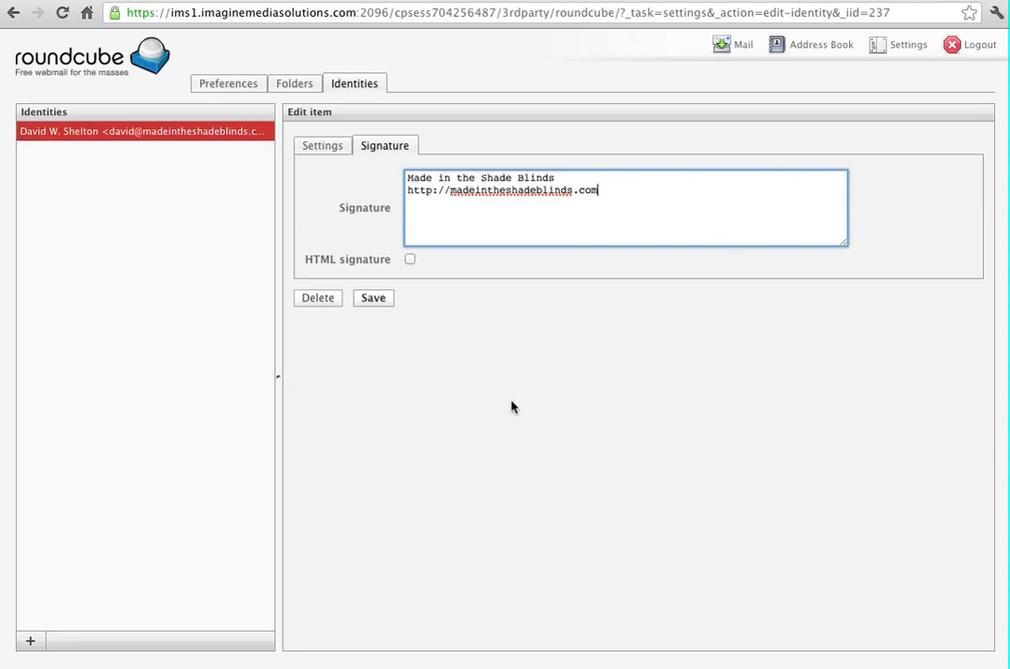
Turn it into an HTML signature and format all of it bold italic
left_click(409, 262)
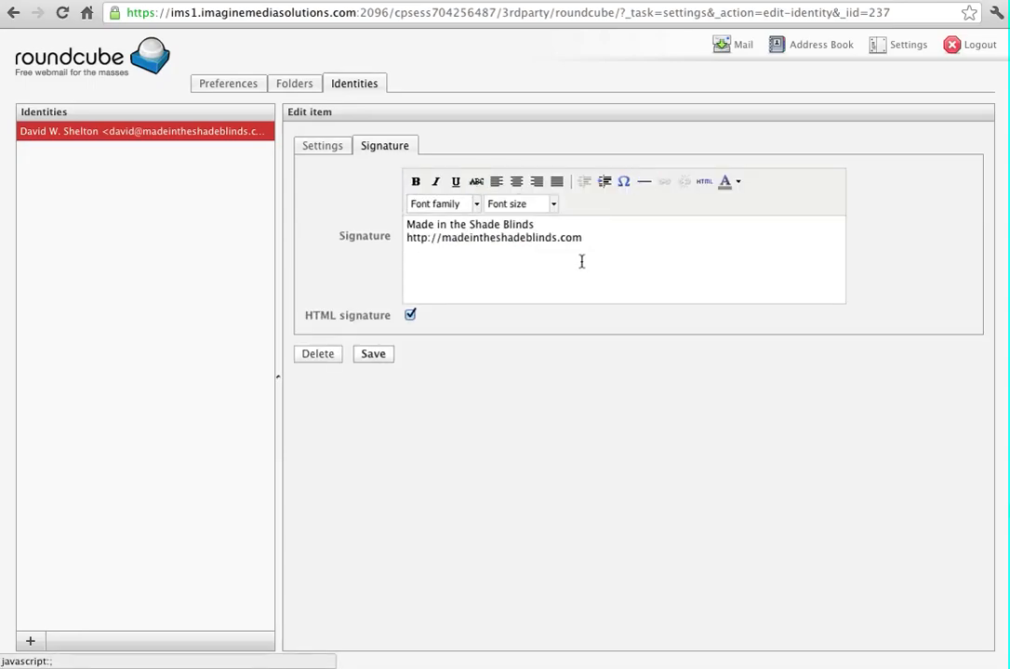
key("ctrl+a")
left_click(416, 181)
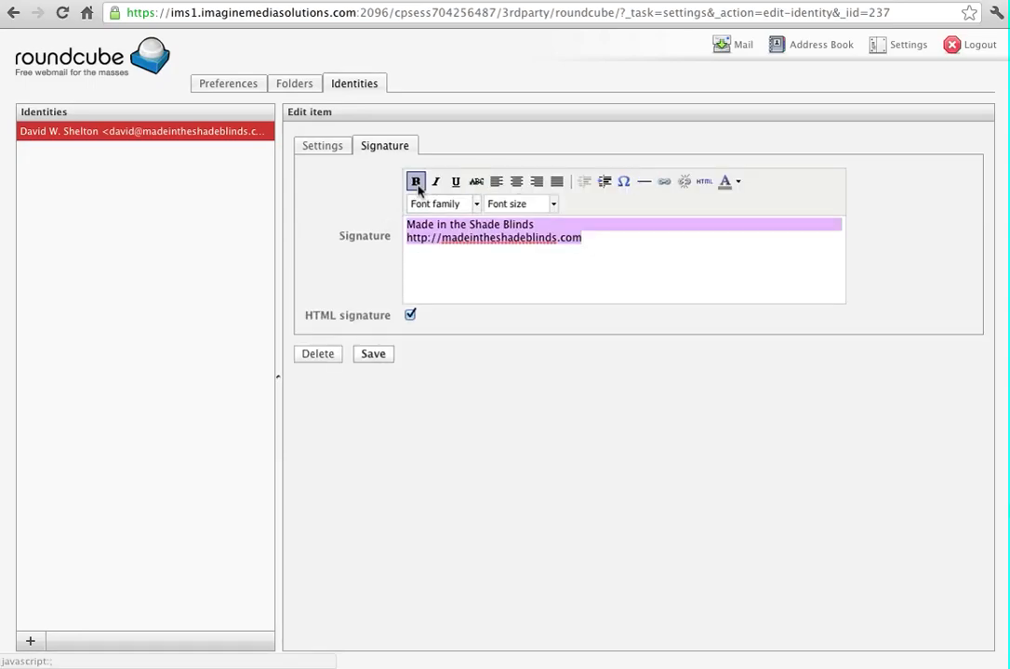
left_click(437, 182)
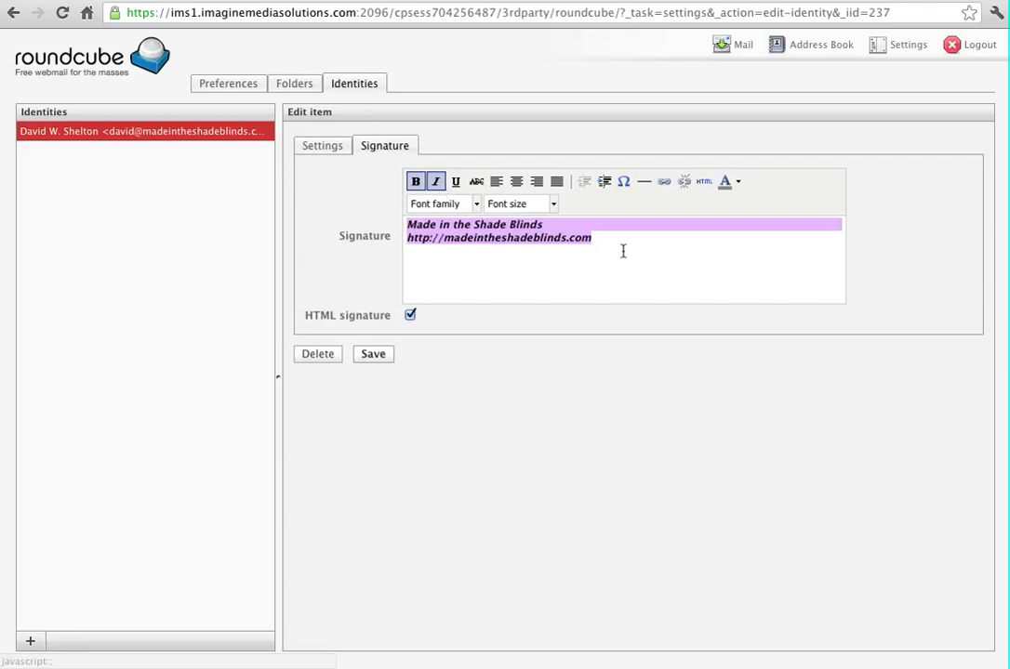
left_click(622, 250)
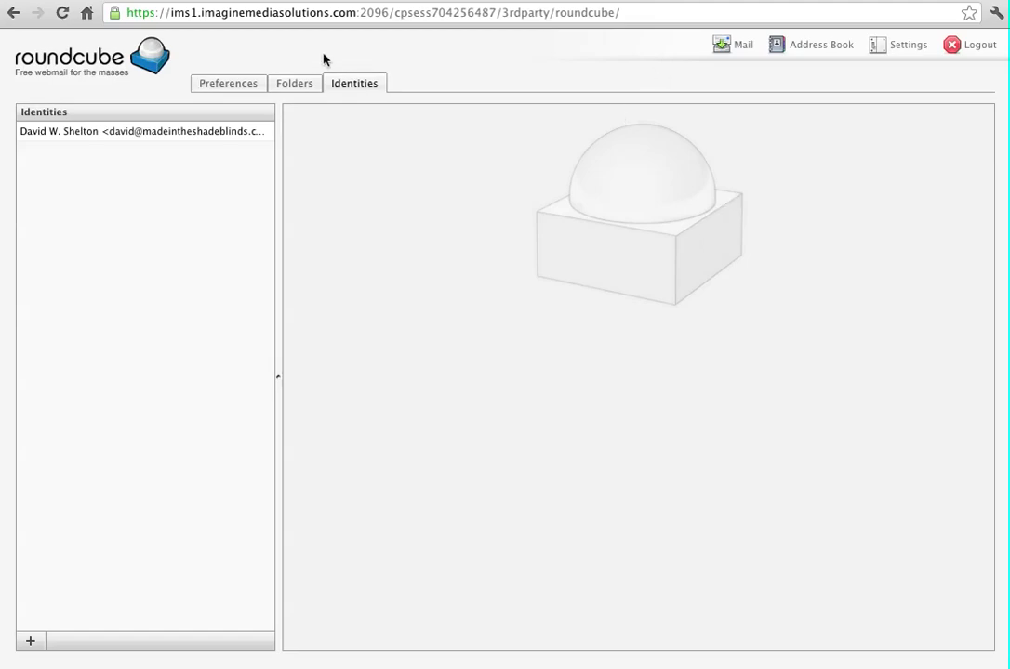
Switch from Settings back to Mail to view the inbox
left_click(725, 43)
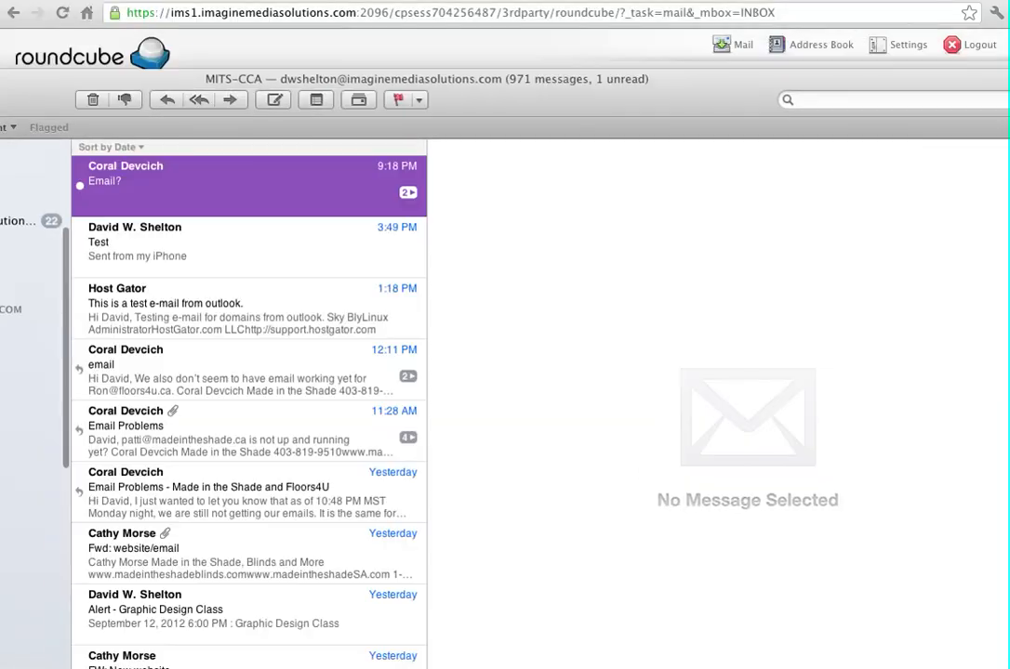
Send a new message with the subject 'Testing' to the webmail account's address
left_click(236, 165)
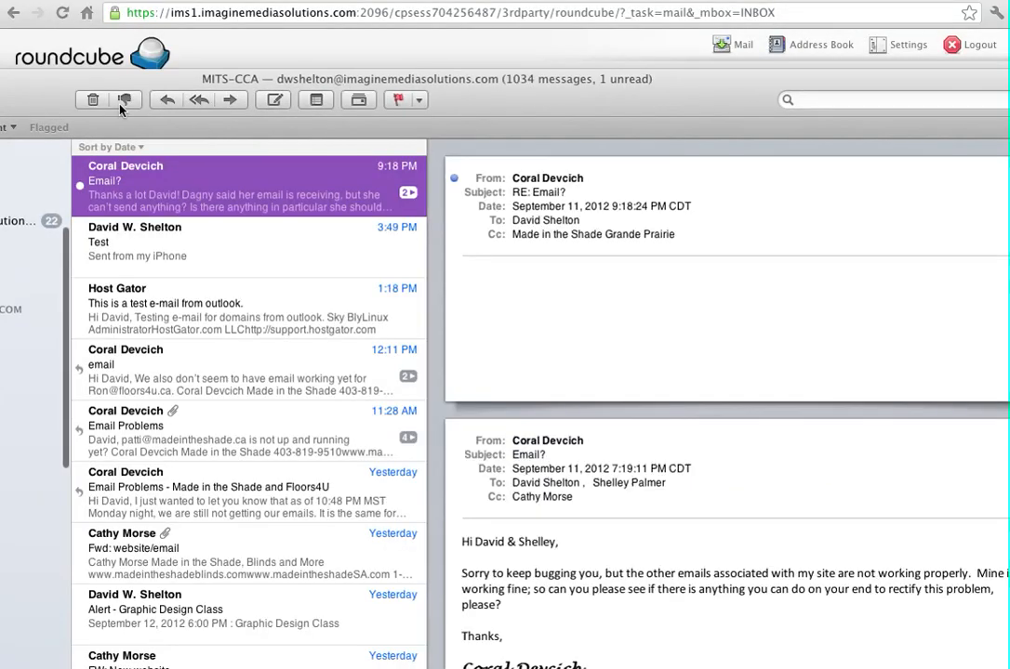
left_click(274, 101)
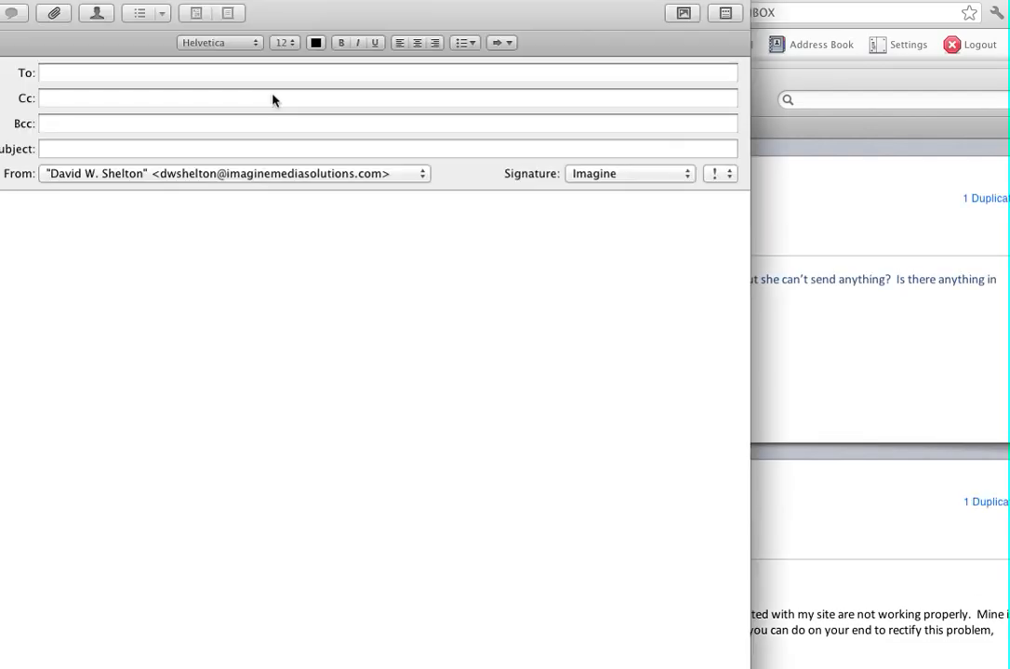
type("dws")
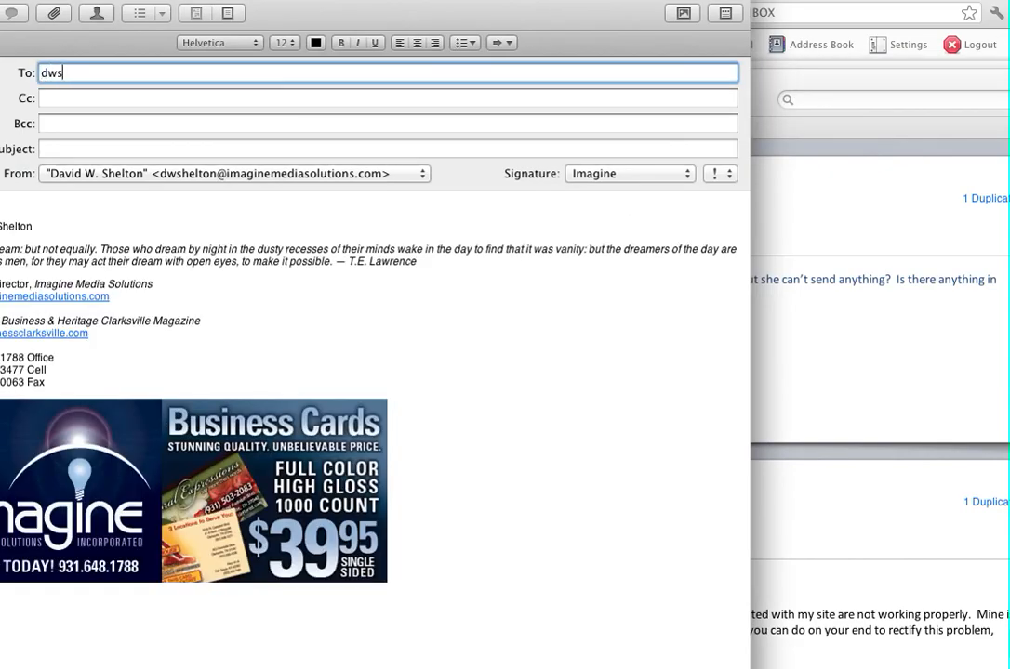
key("BackSpace")
key("BackSpace")
key("BackSpace")
key("BackSpace")
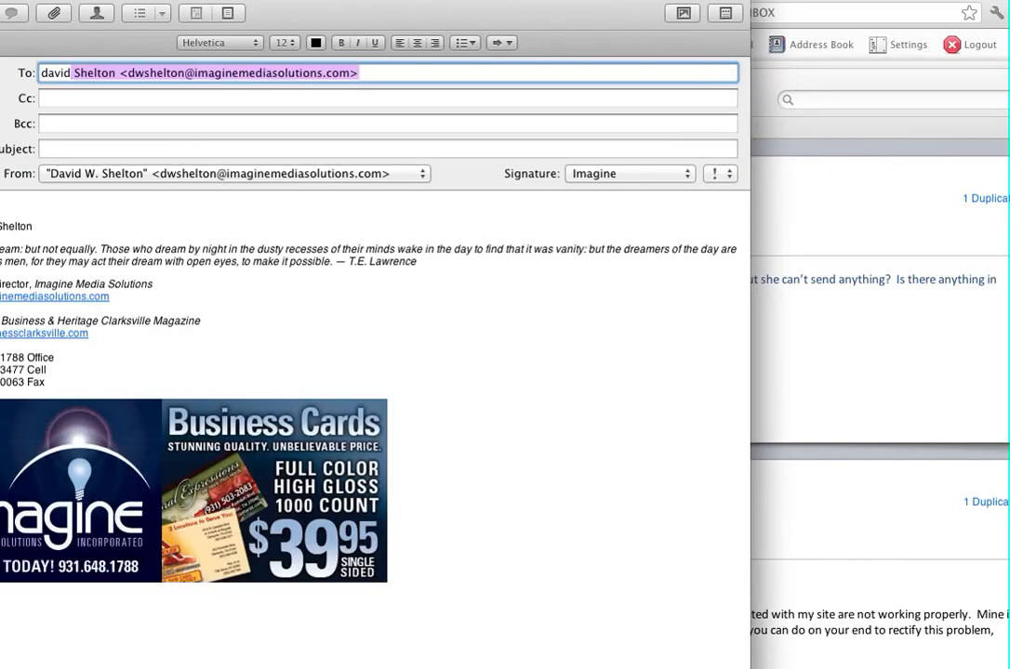
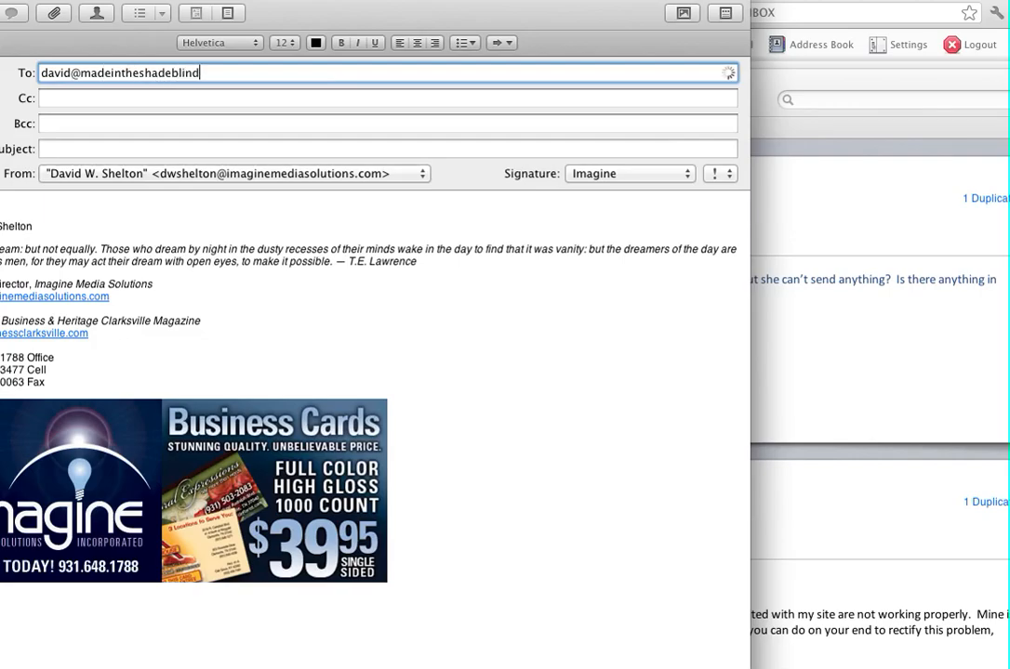
key("Tab")
key("Tab")
key("Tab")
type("Testing")
left_click(0, 13)
left_click_drag(0, 78, 0, 159)
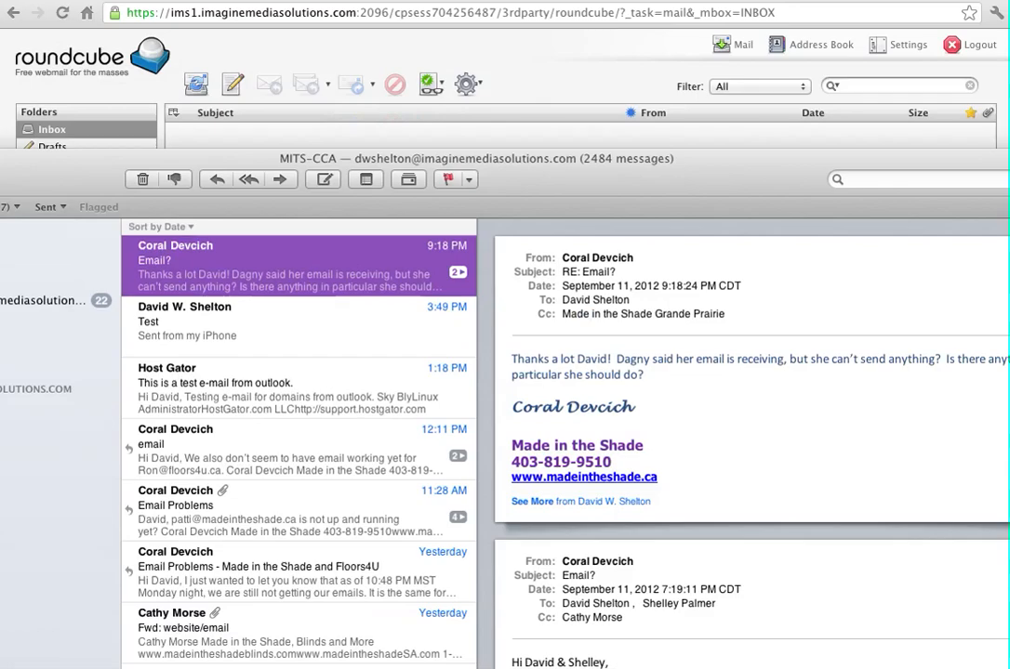
Check for new mail in Roundcube and open the received 'Testing' message
left_click(488, 136)
left_click(197, 84)
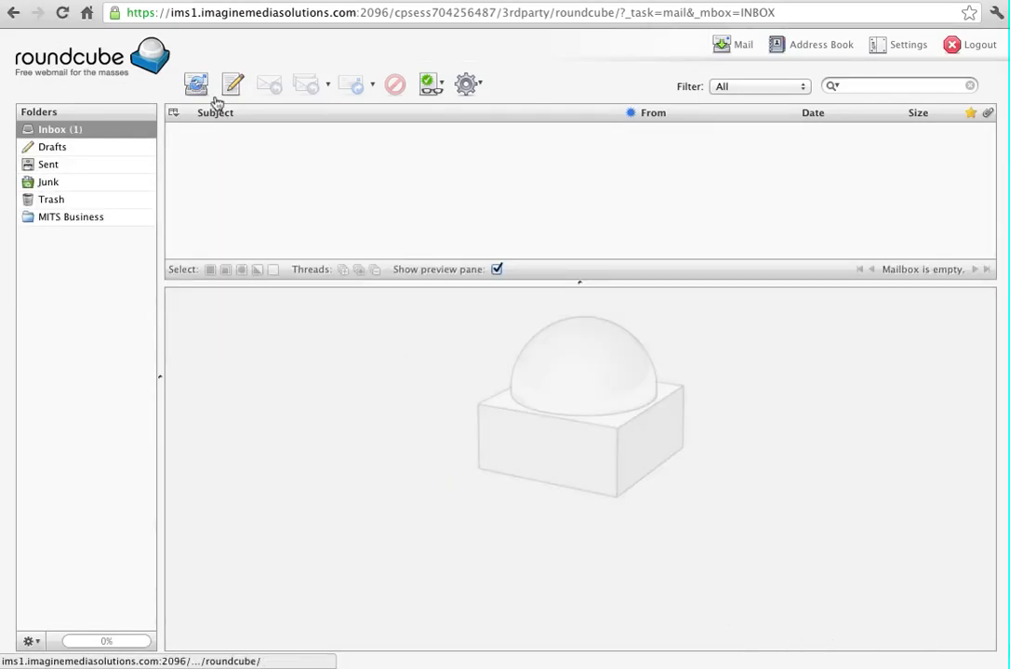
left_click(91, 134)
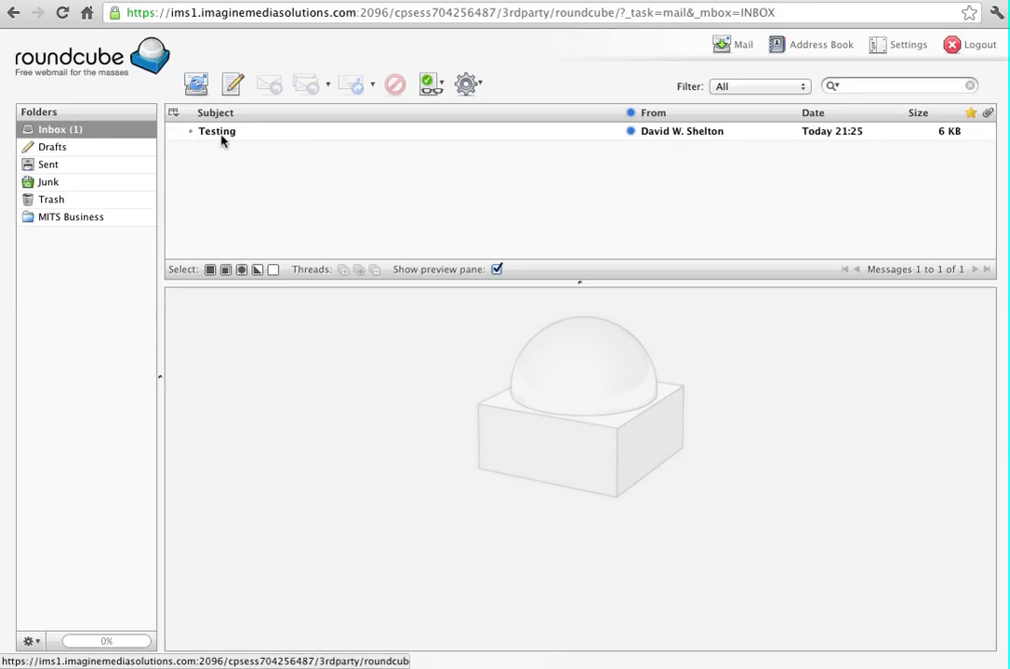
left_click(248, 136)
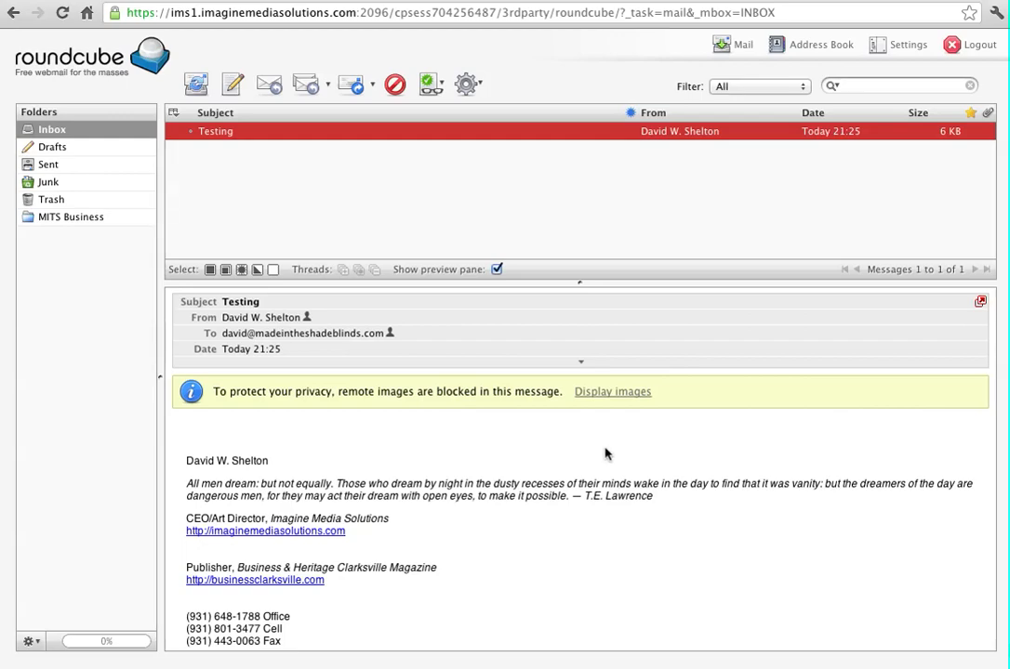
Show the message's remote images, add its sender to the address book, and begin a new message
left_click(618, 394)
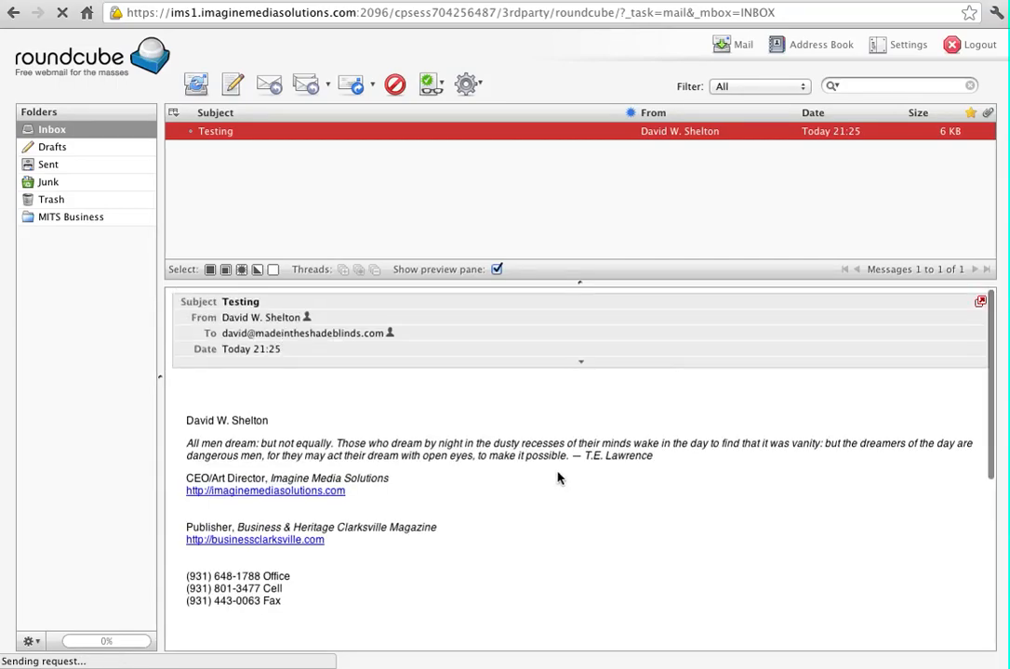
scroll(574, 535, "down", 5)
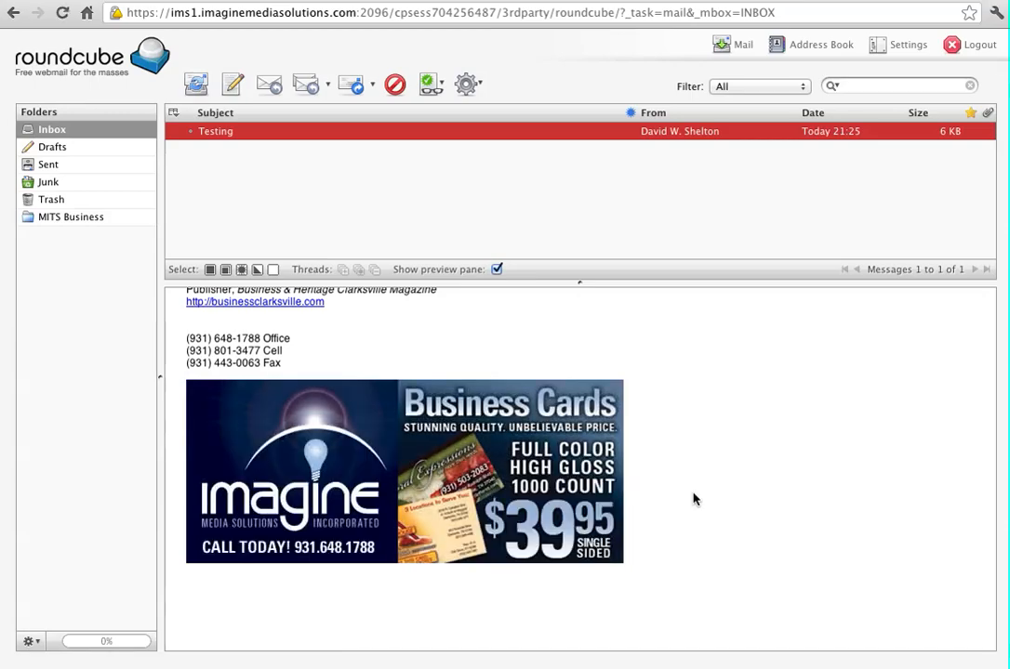
scroll(693, 507, "up", 5)
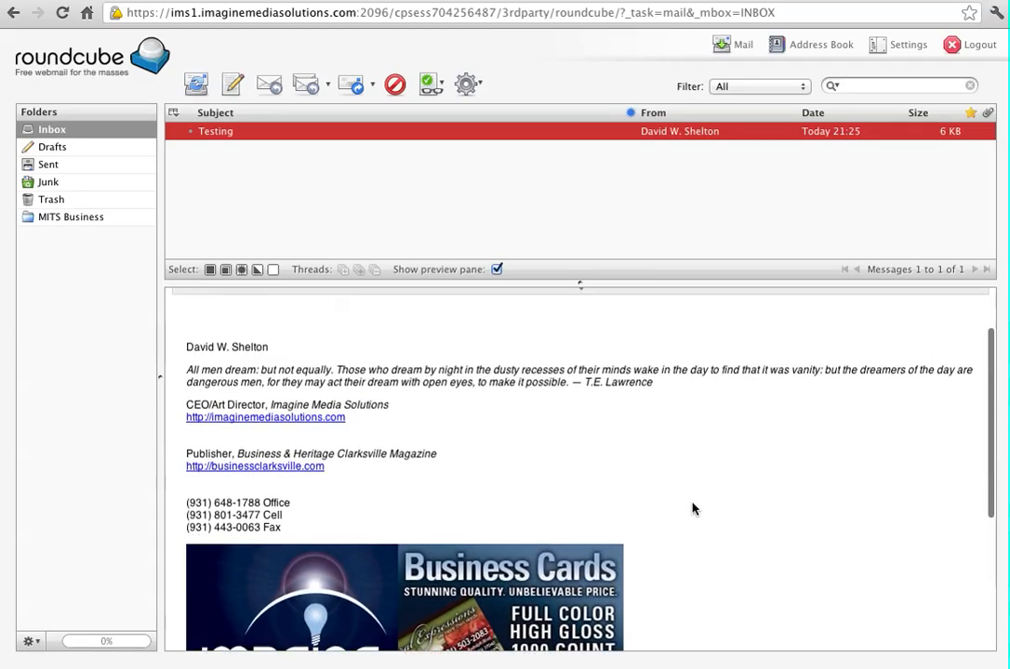
scroll(692, 509, "up", 1)
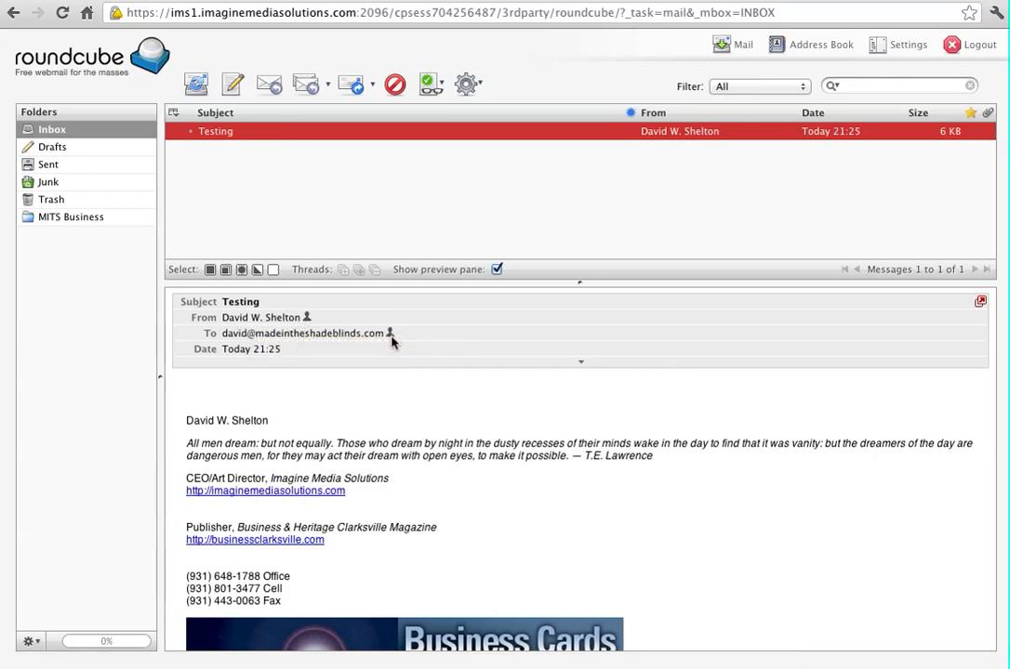
left_click(307, 319)
left_click(234, 87)
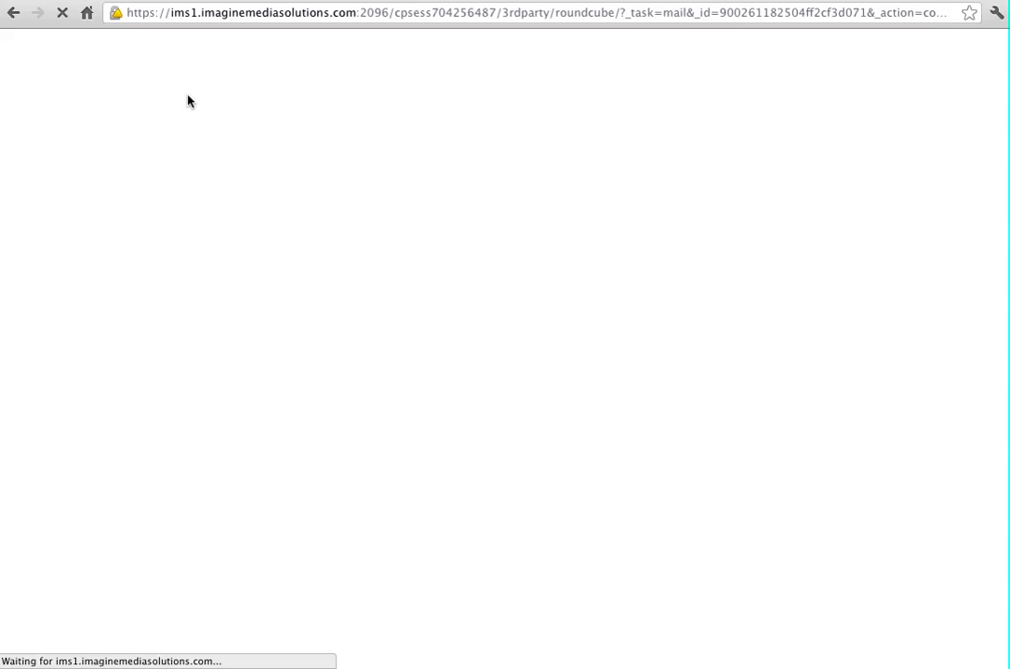
Reload the compose page, view the newly saved contact in the Address Book, then go back
left_click(252, 12)
key("Return")
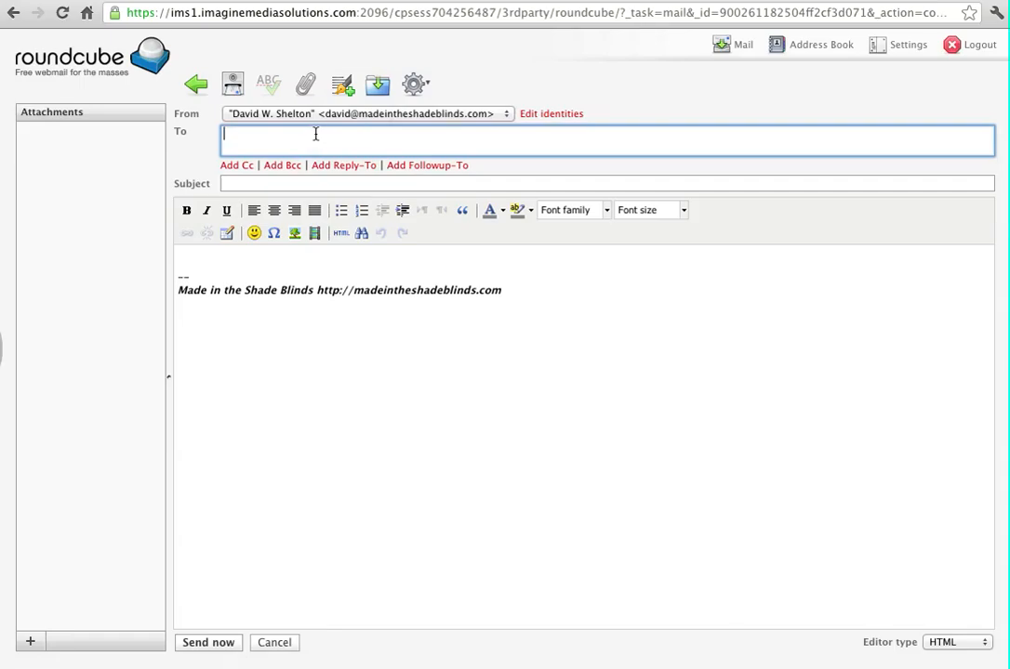
left_click(824, 48)
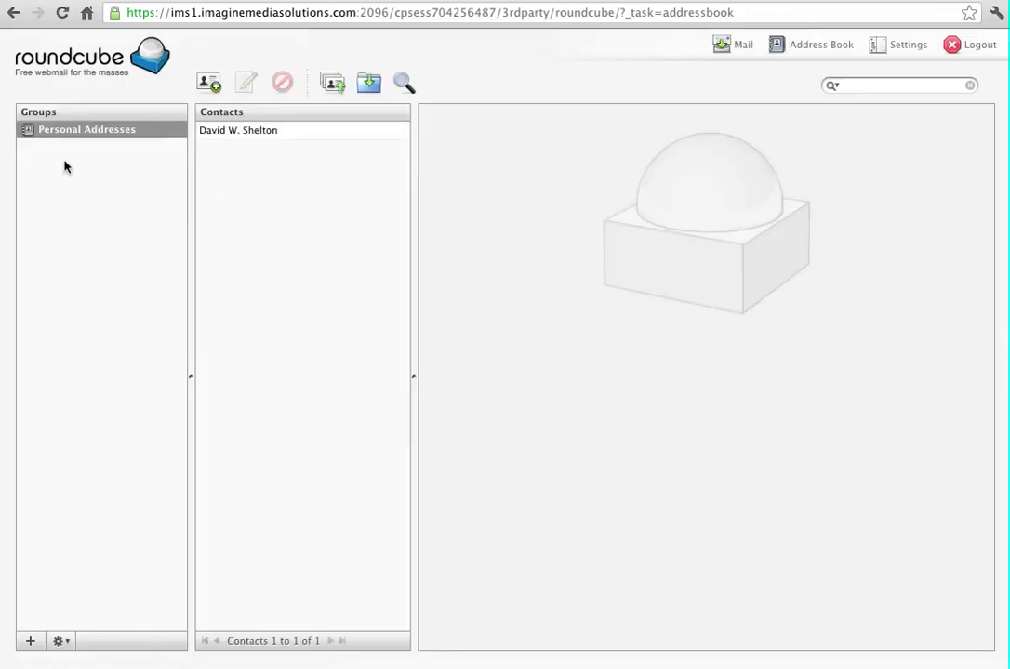
left_click(264, 132)
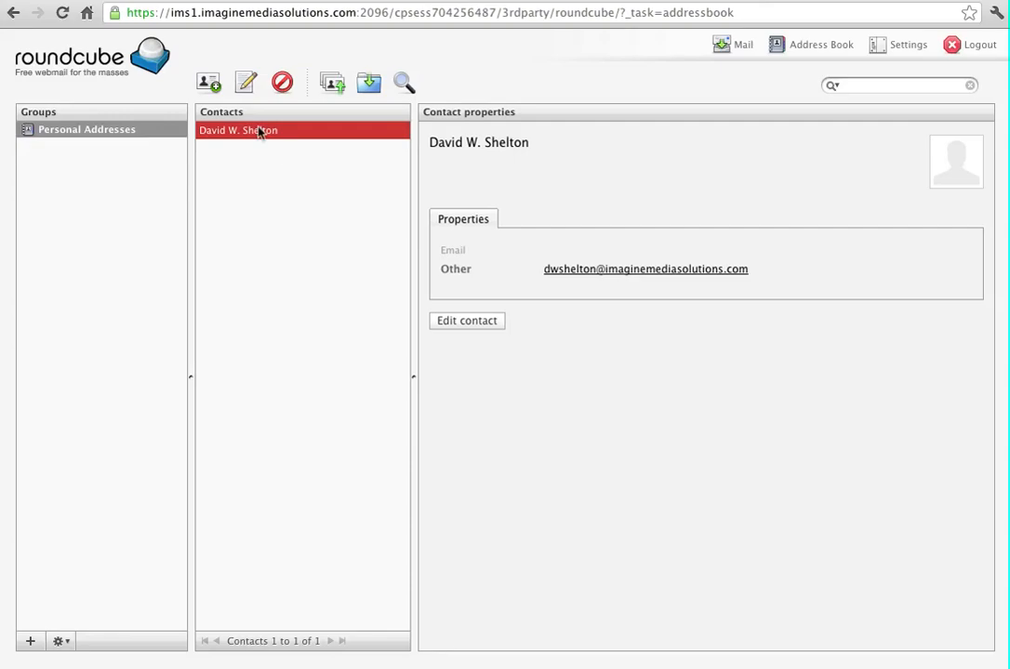
left_click(13, 11)
Address the new message to the saved contact picked from the autocomplete suggestions
left_click(13, 13)
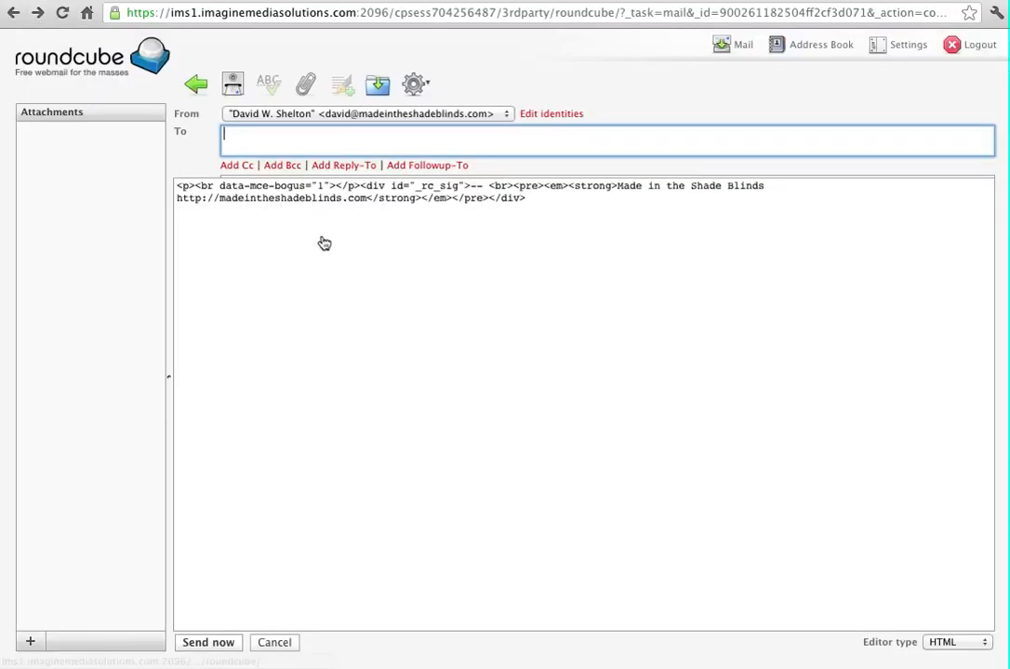
right_click(223, 133)
left_click(550, 147)
type("dav")
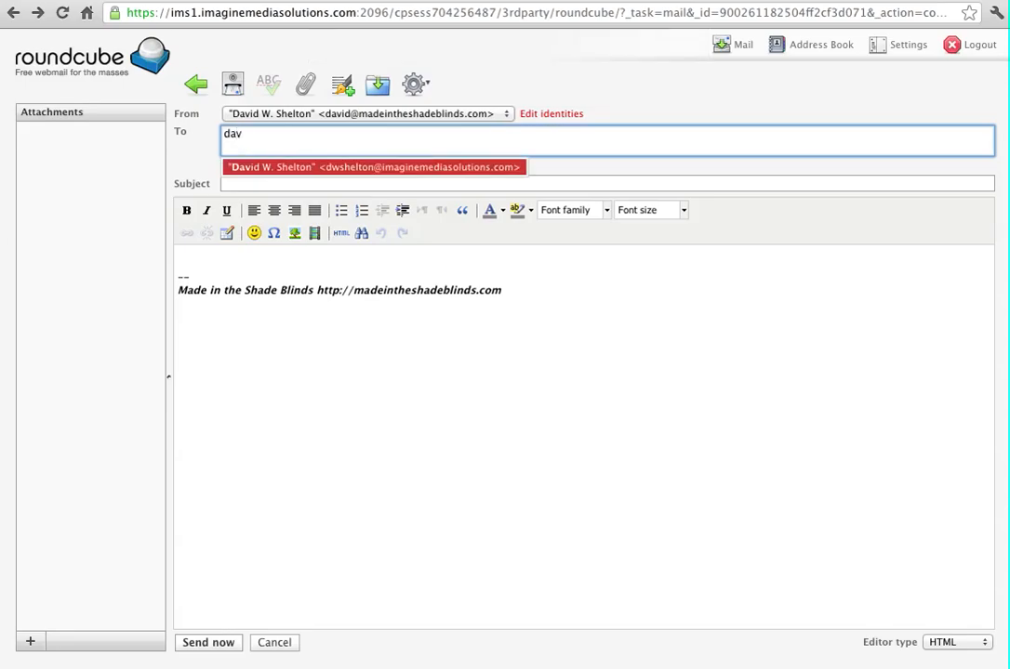
type("david")
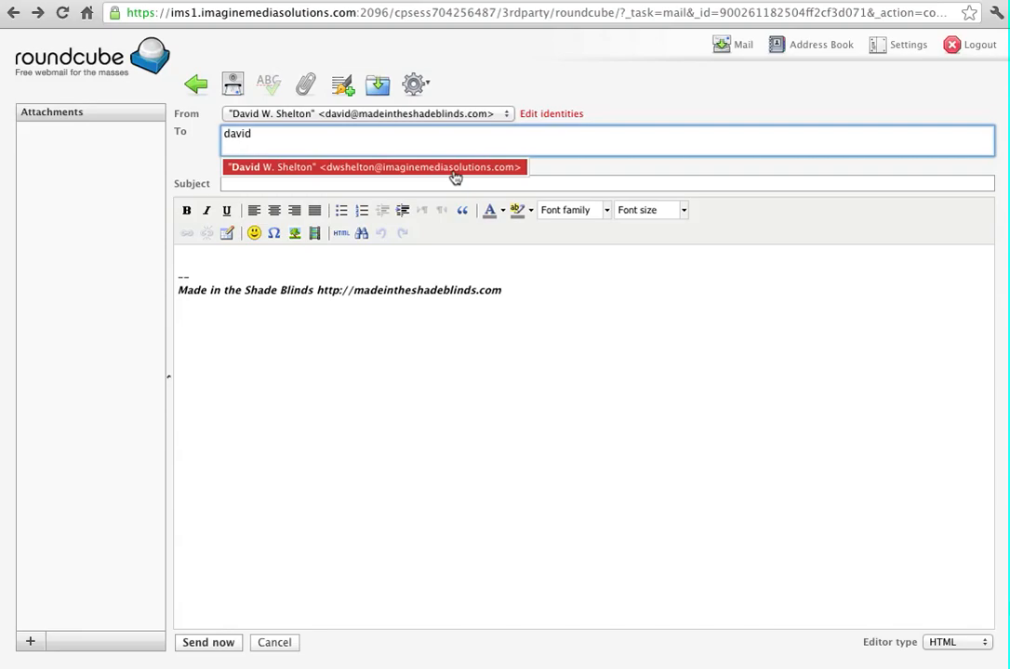
left_click(454, 172)
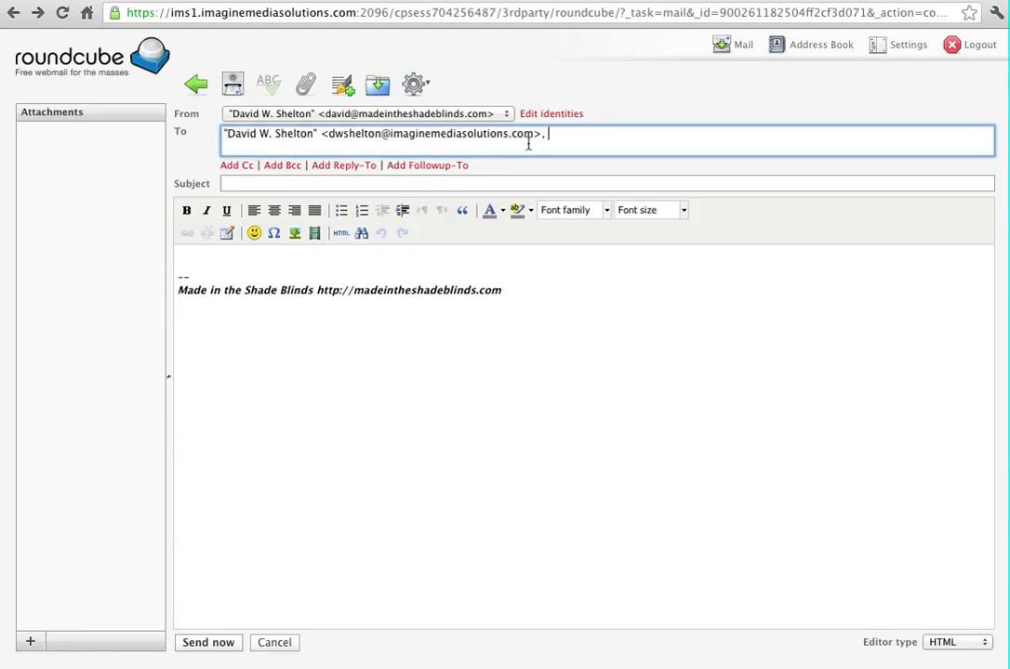
Write 'Thank you for your time' with subject 'This is a great thing...' and send it
left_click(203, 257)
type("Thank you for your time")
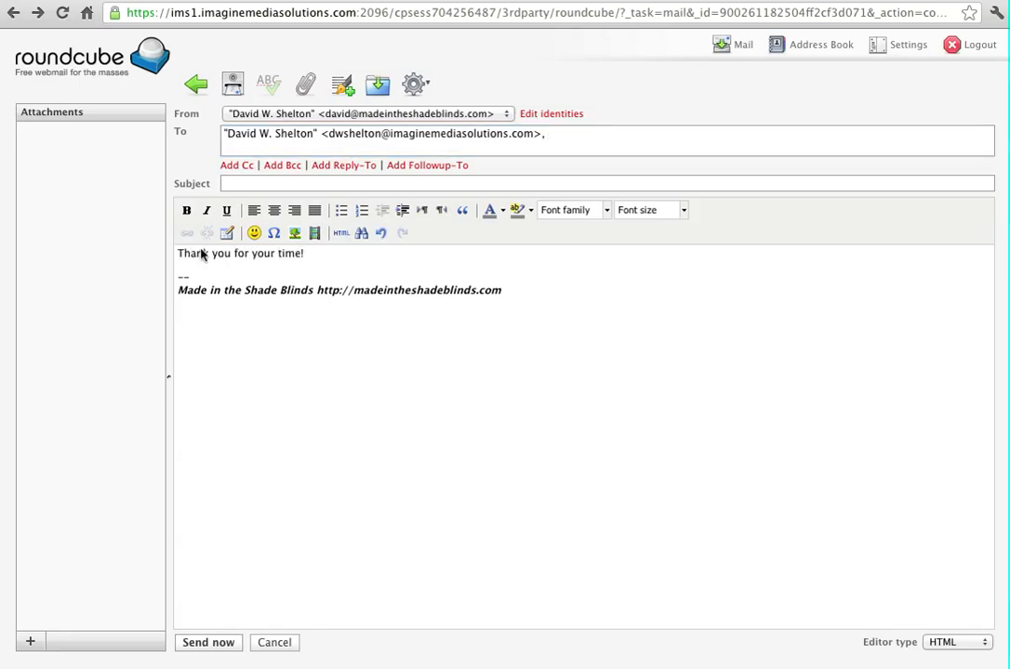
left_click(236, 185)
type("This is a")
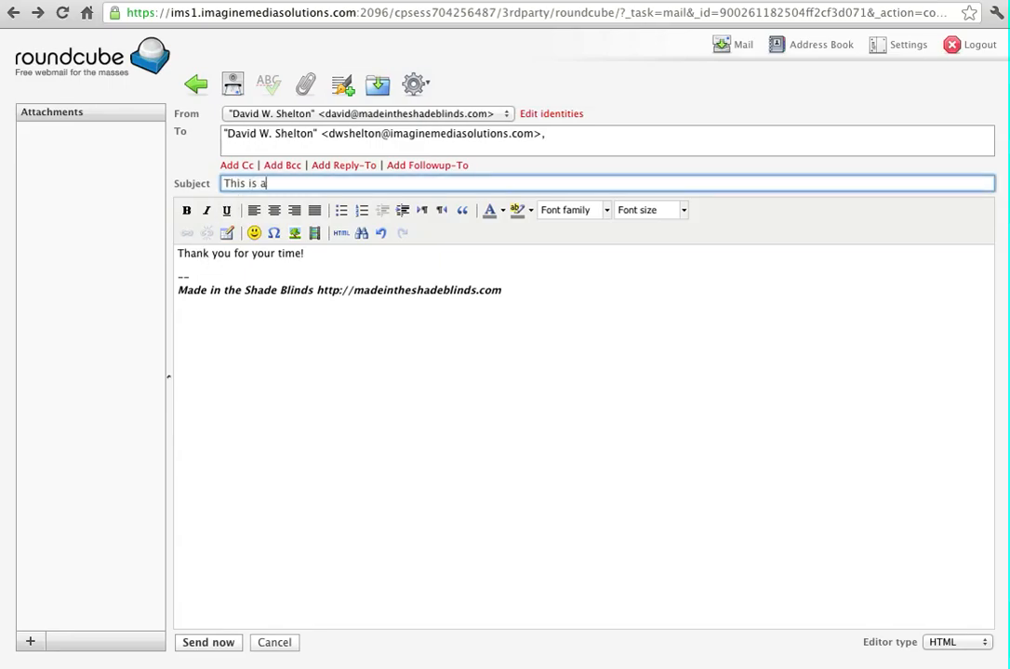
type(" great thing...")
left_click(234, 89)
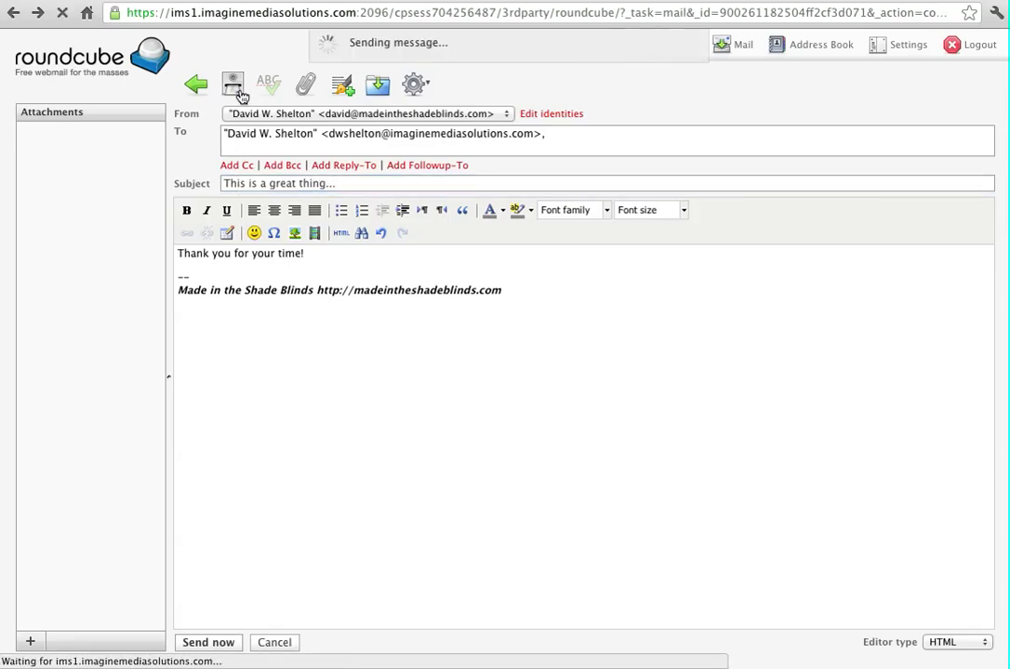